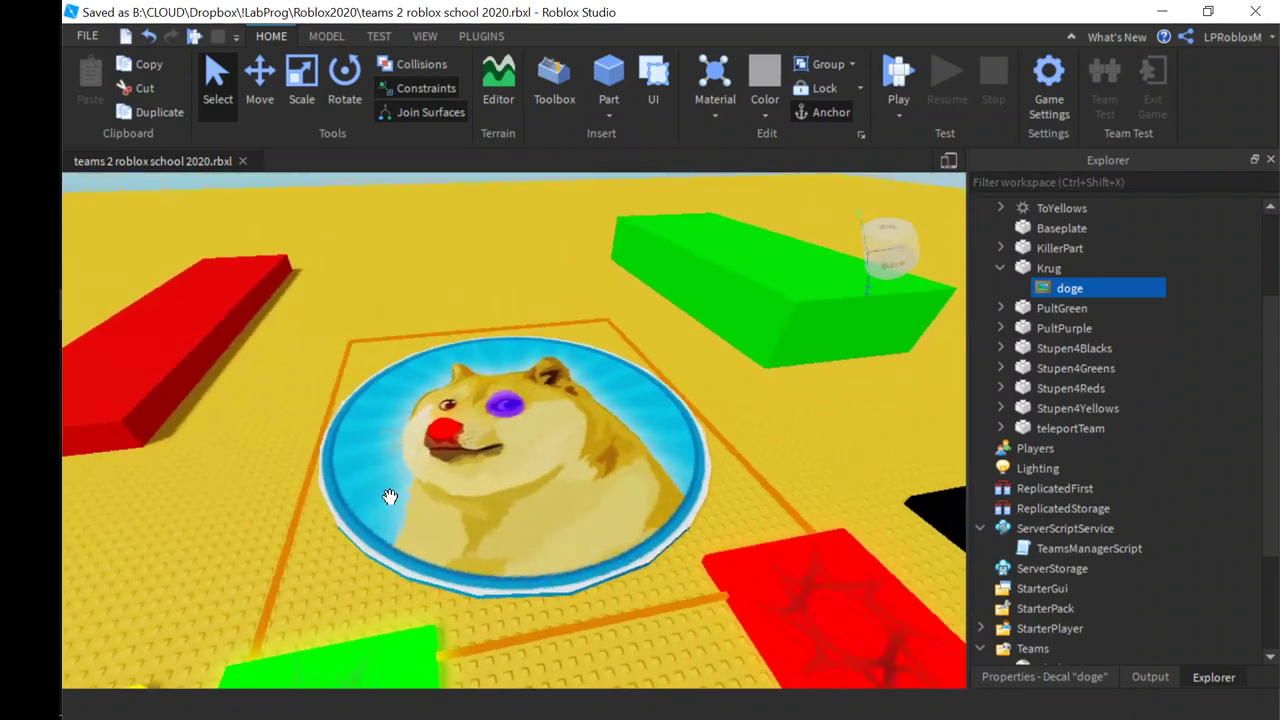
scroll(389, 499, down, 1)
middle_drag(456, 540, 450, 505)
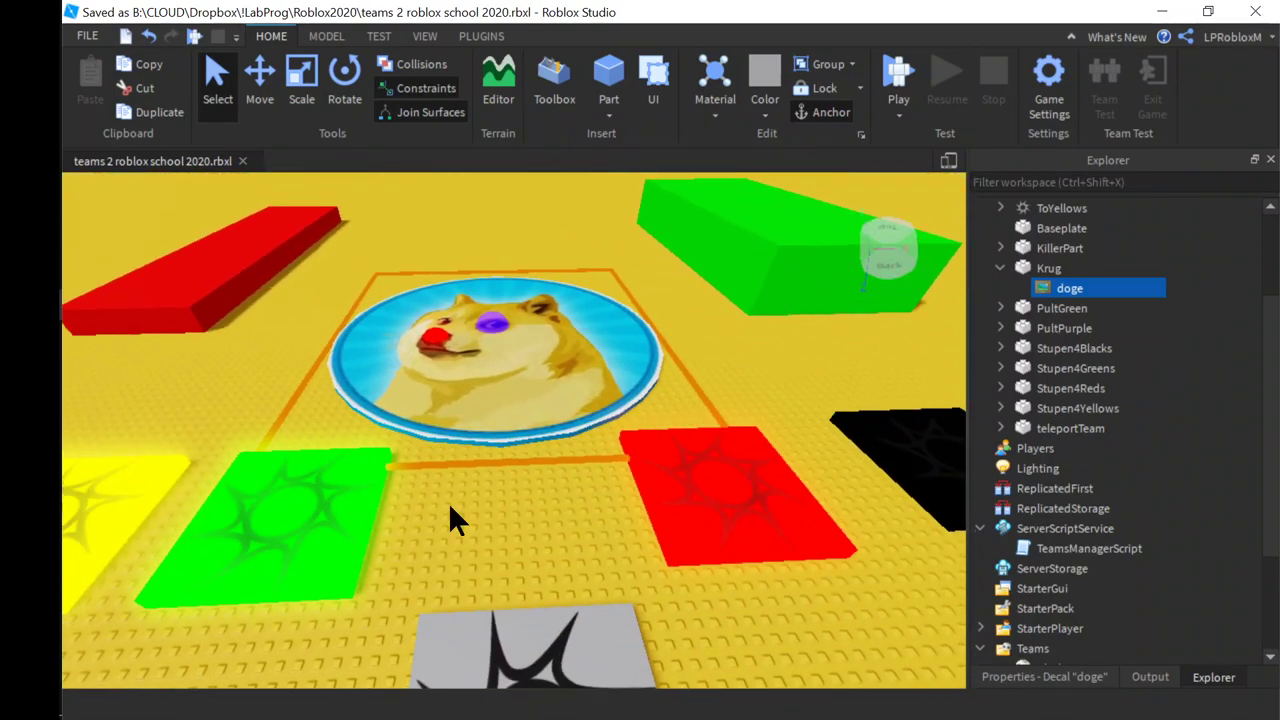
scroll(450, 505, down, 2)
right_drag(450, 505, 449, 505)
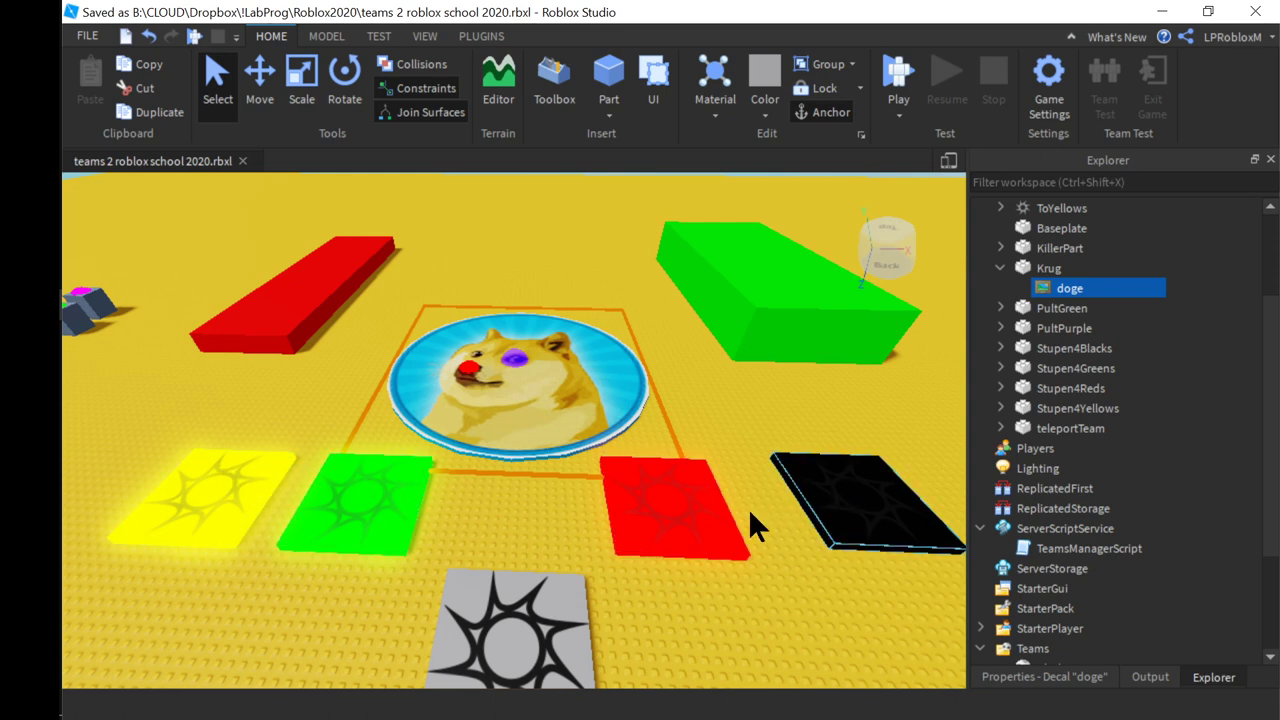
scroll(530, 552, down, 1)
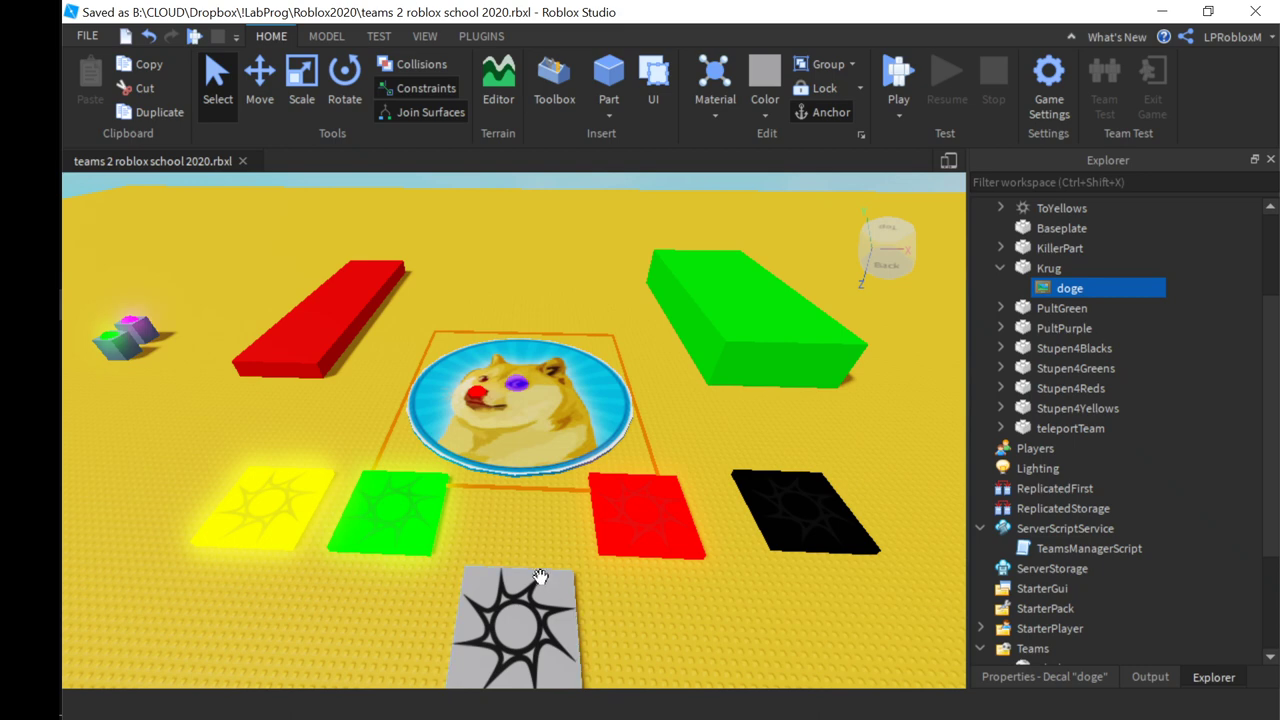
middle_drag(540, 578, 551, 549)
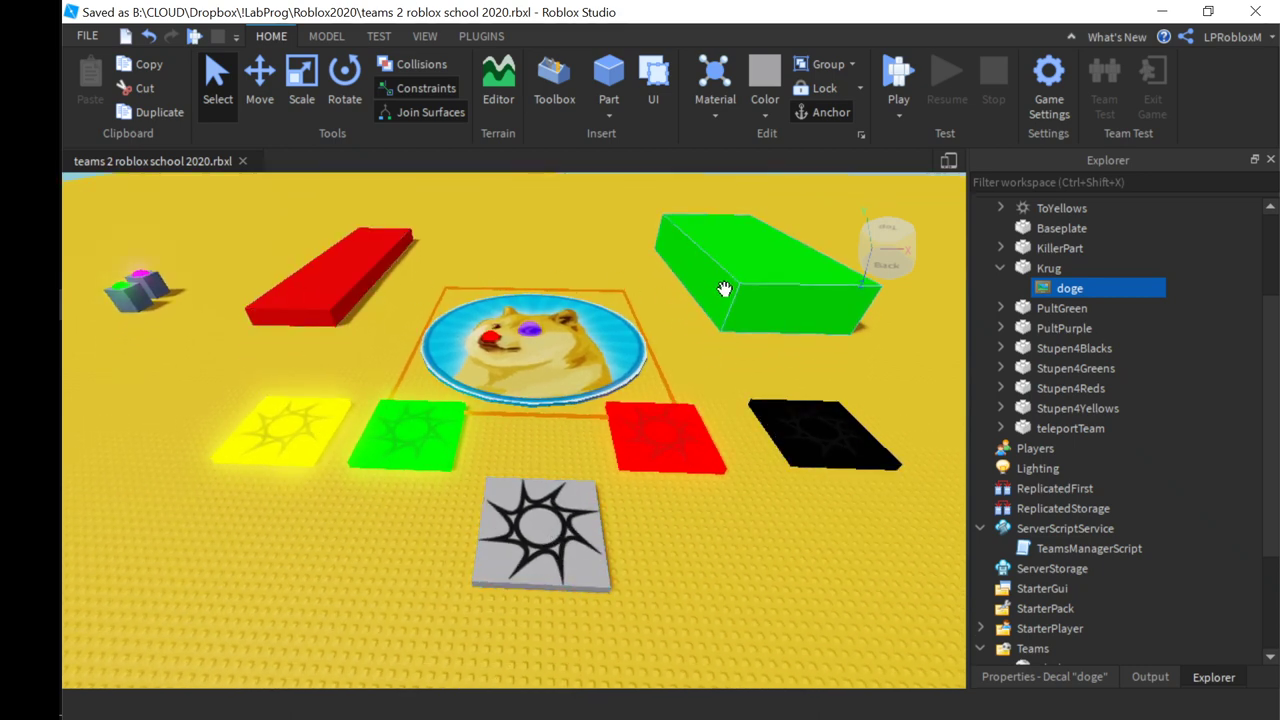
scroll(1250, 491, down, 3)
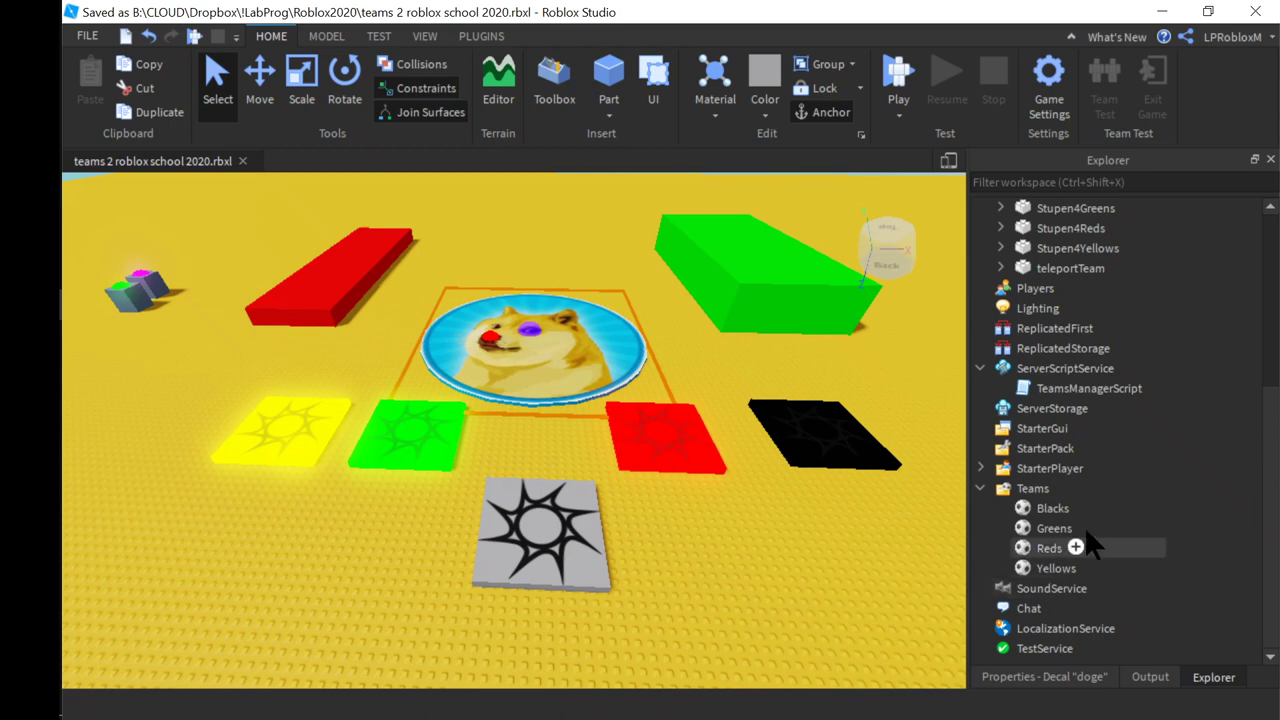
click(1058, 492)
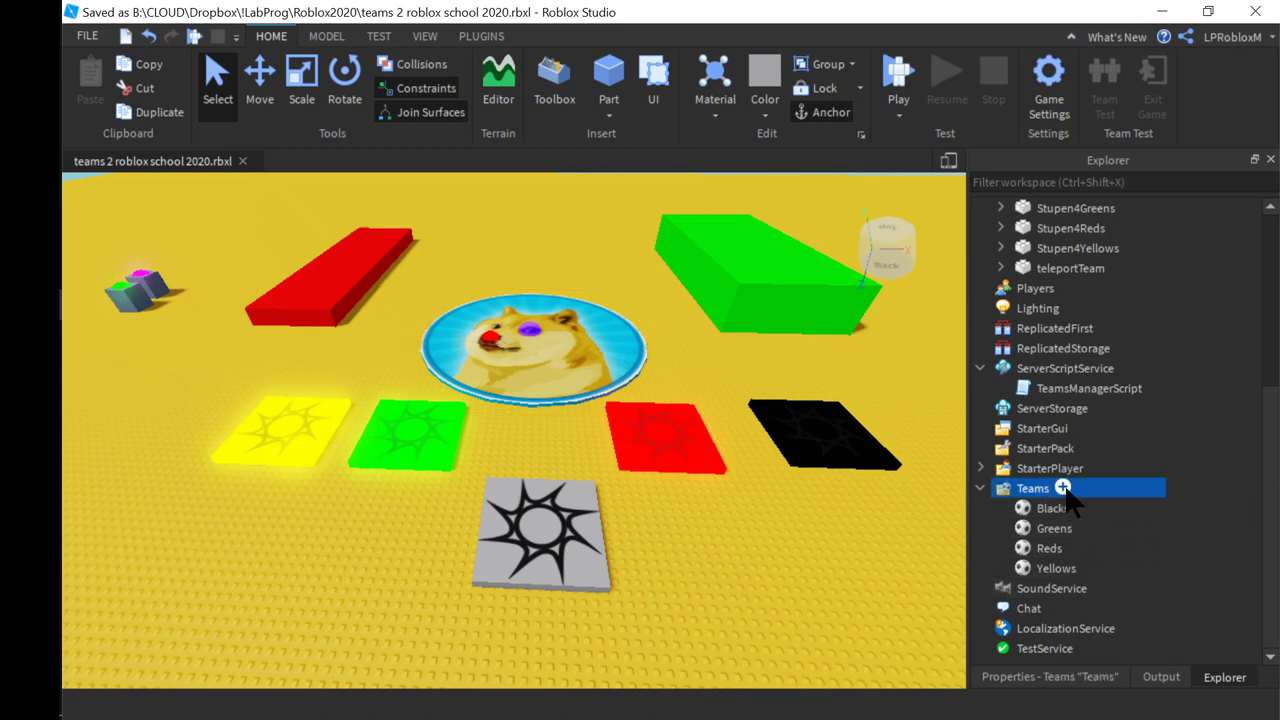
click(1063, 488)
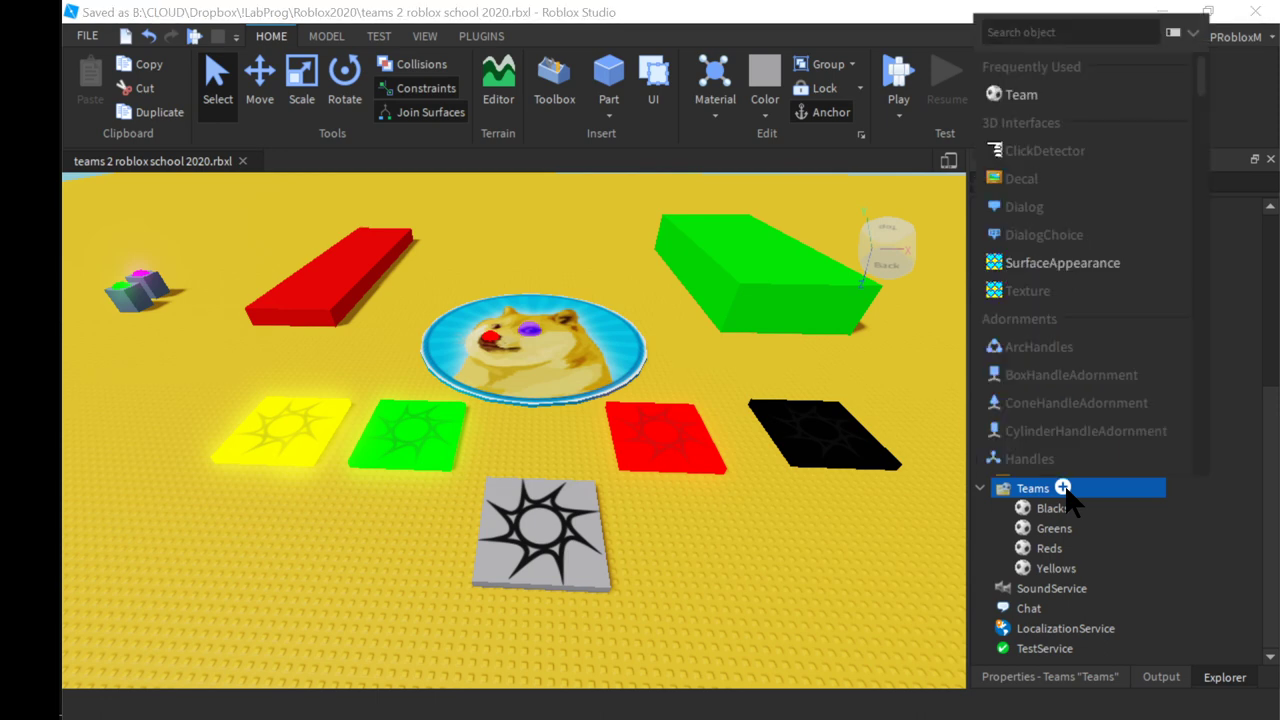
click(1237, 492)
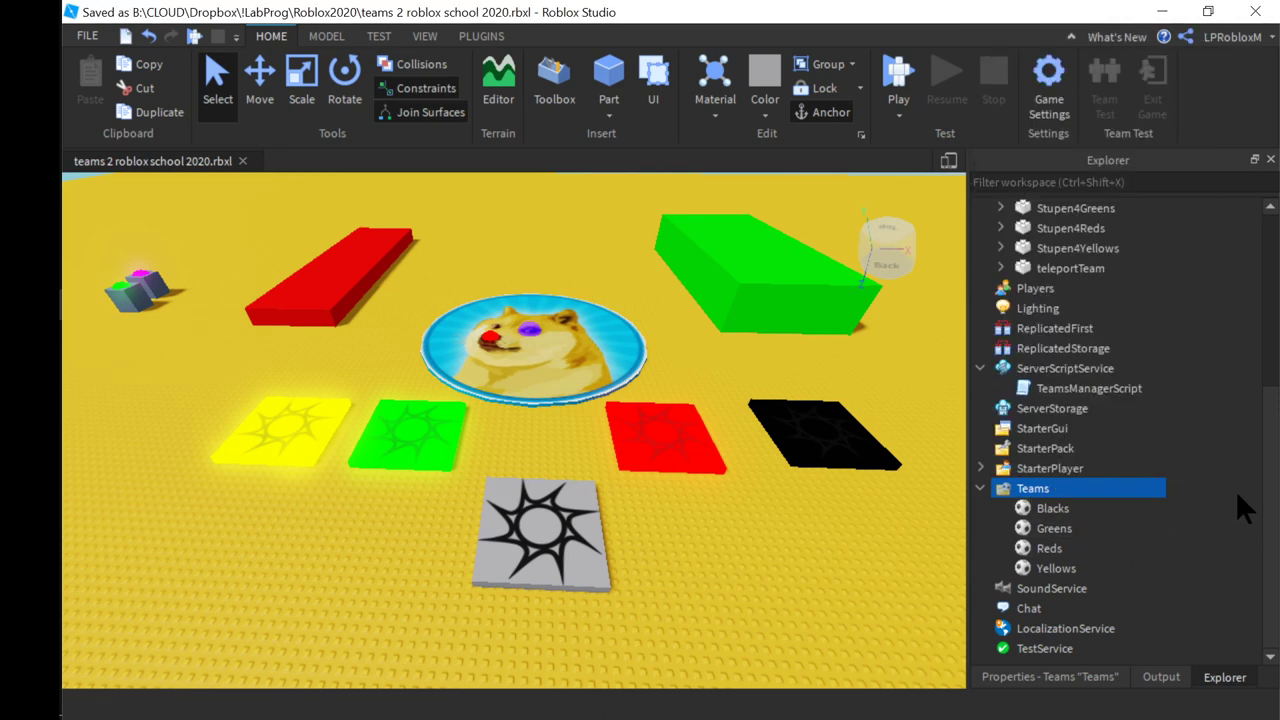
click(1237, 493)
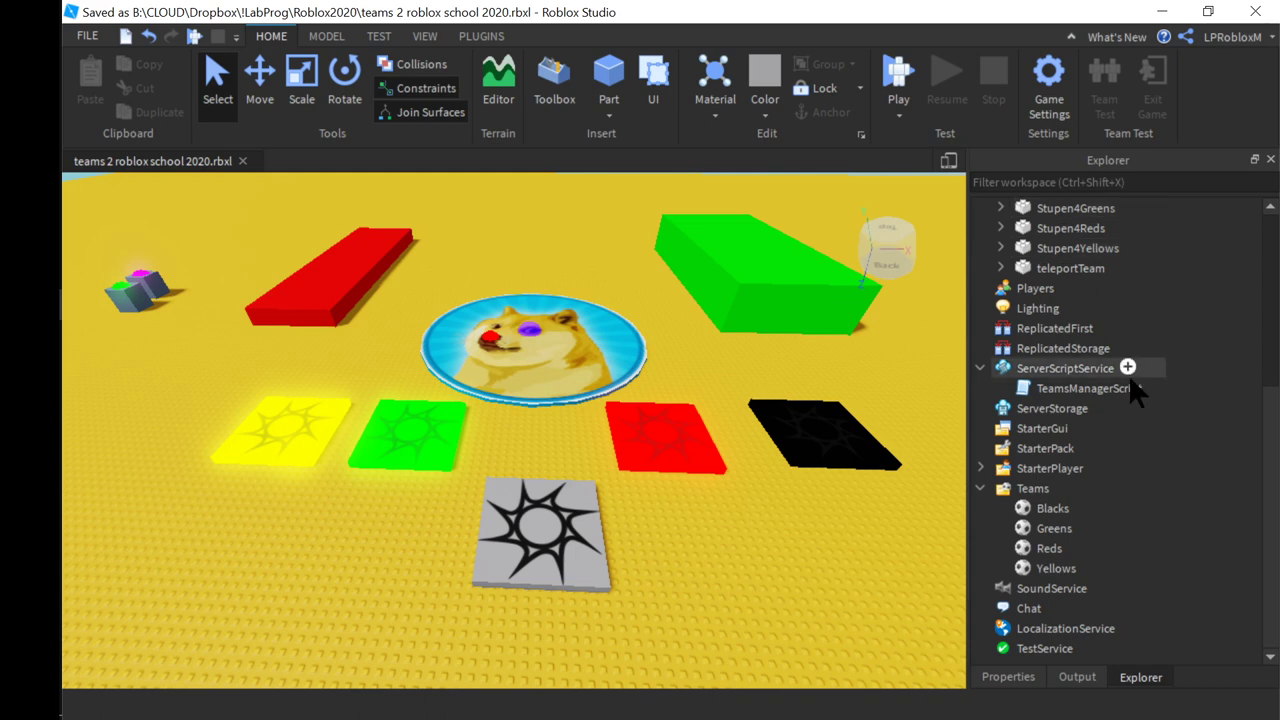
Add a new team to the Teams service and name it ZOMBY
click(1034, 490)
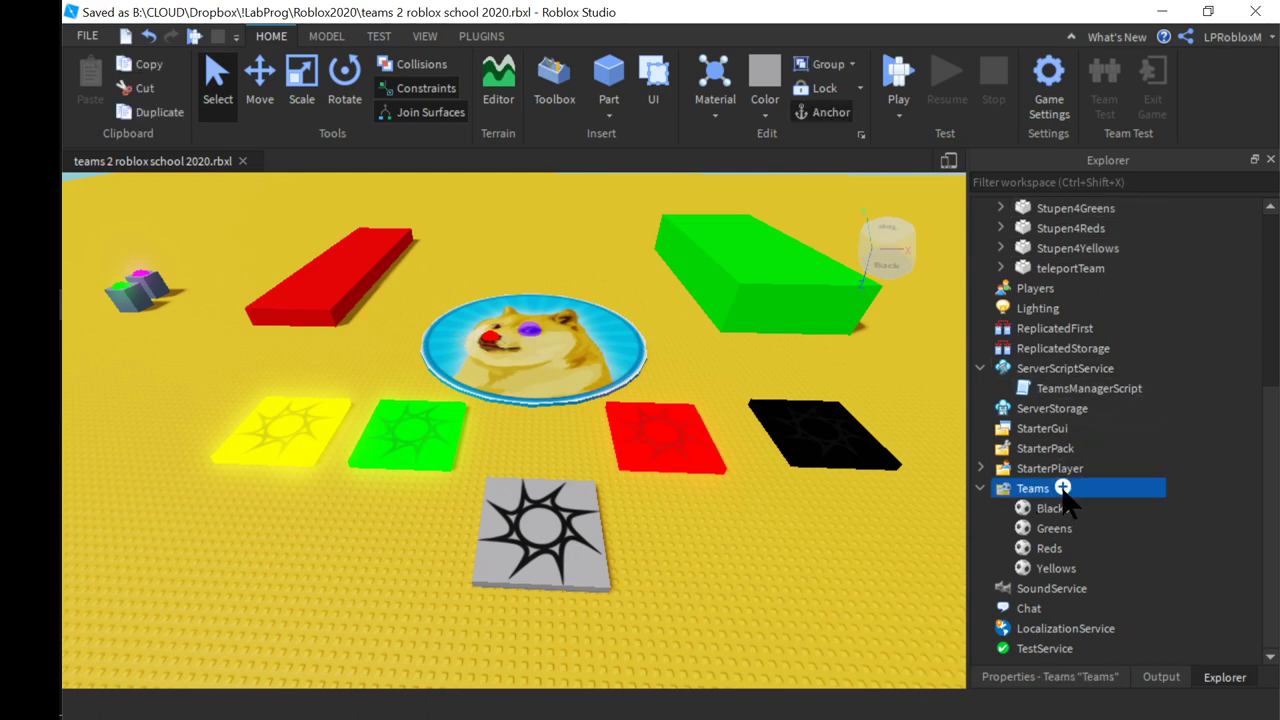
click(1062, 487)
click(1050, 568)
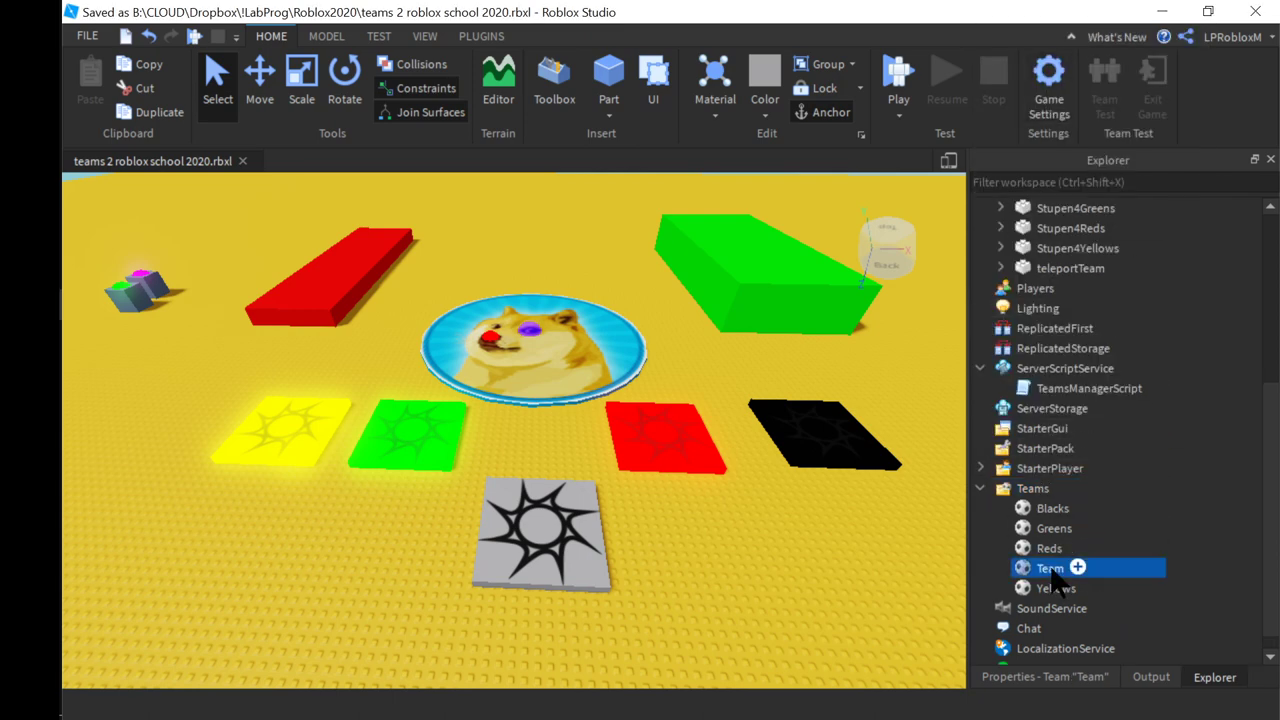
double_click(1052, 569)
text(ZOMBY)
key(Return)
Dock the Properties window on the opposite side of the viewport from the Explorer, and show the Explorer again
click(1052, 682)
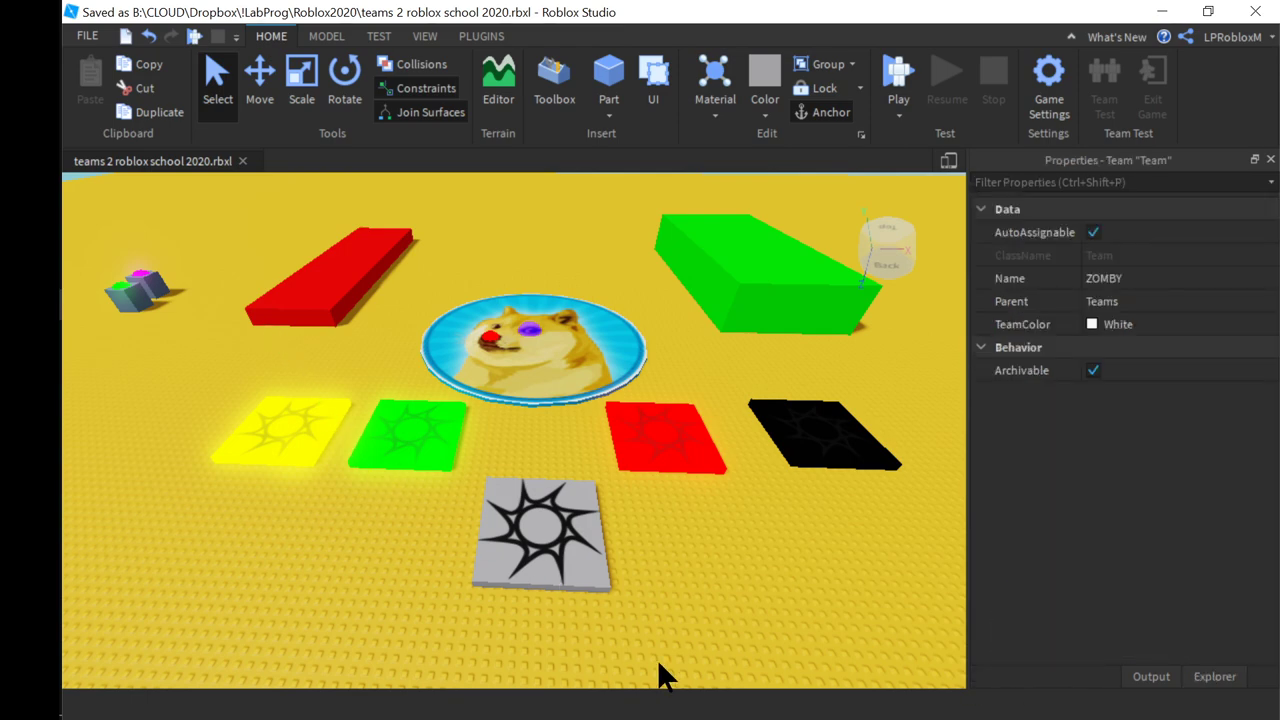
click(950, 666)
drag(1074, 158, 110, 375)
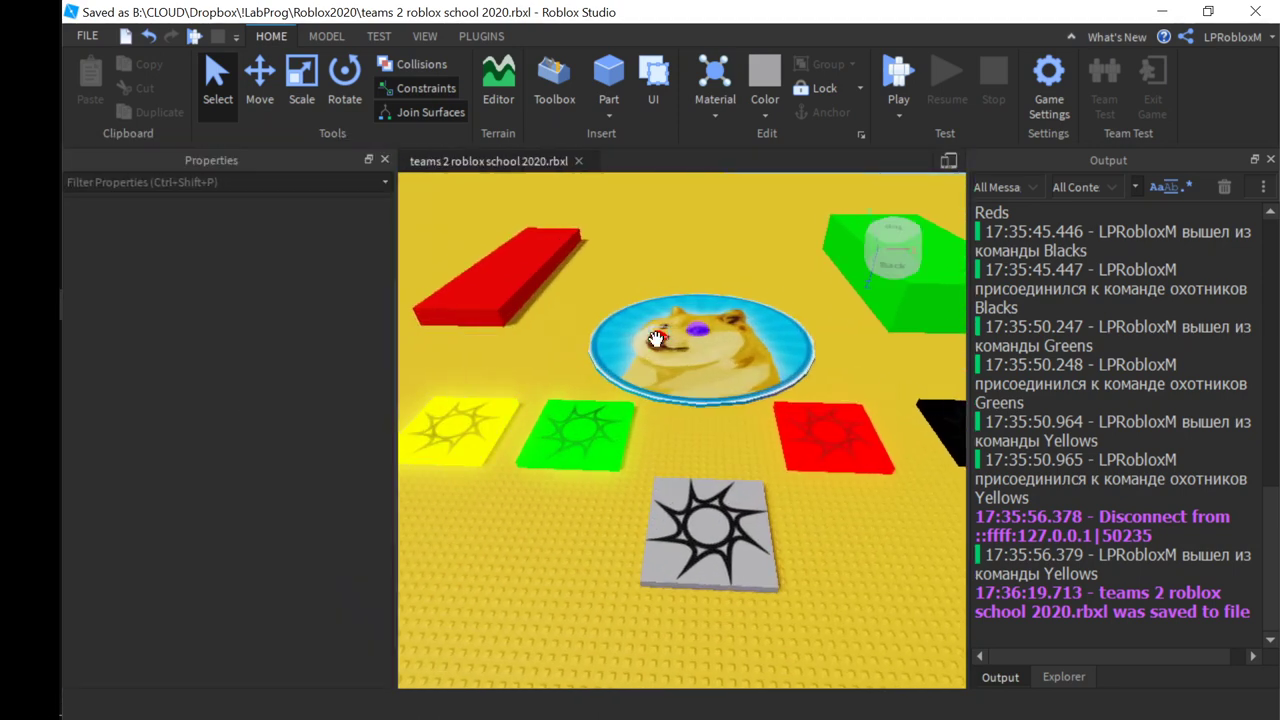
click(1062, 679)
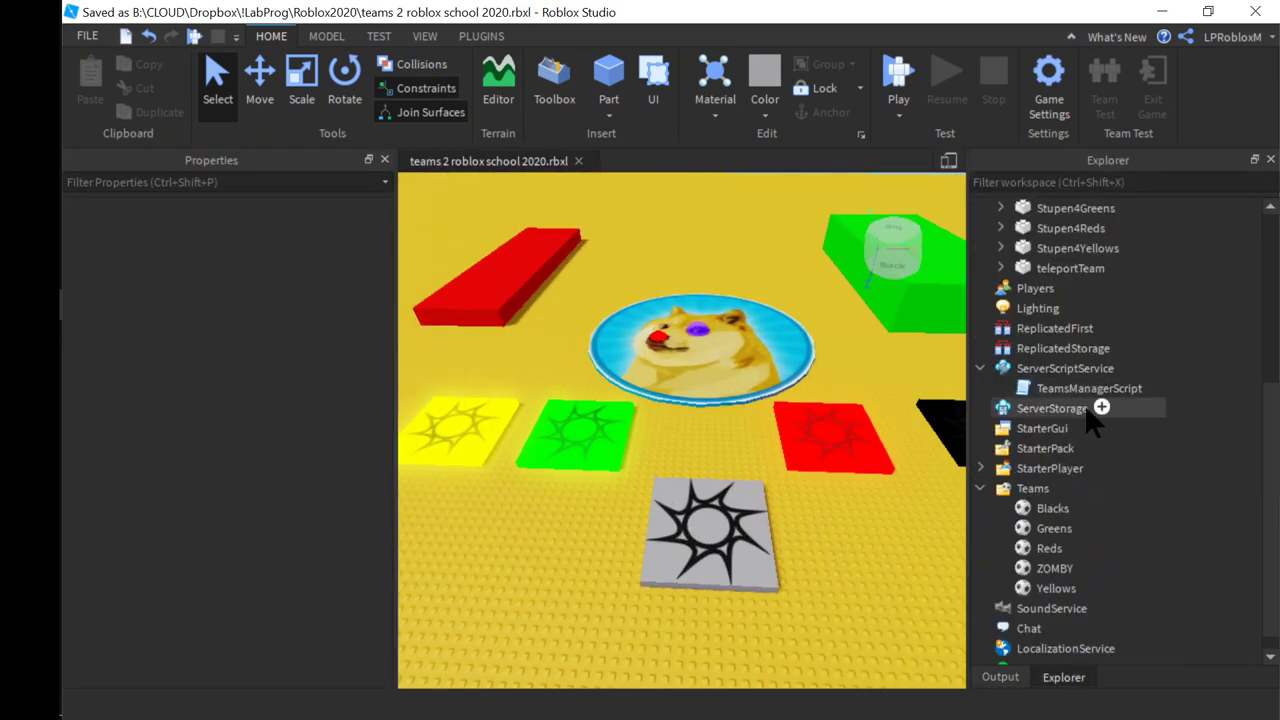
Set the ZOMBY team's TeamColor to Earth green and disable its AutoAssignable property
click(1088, 566)
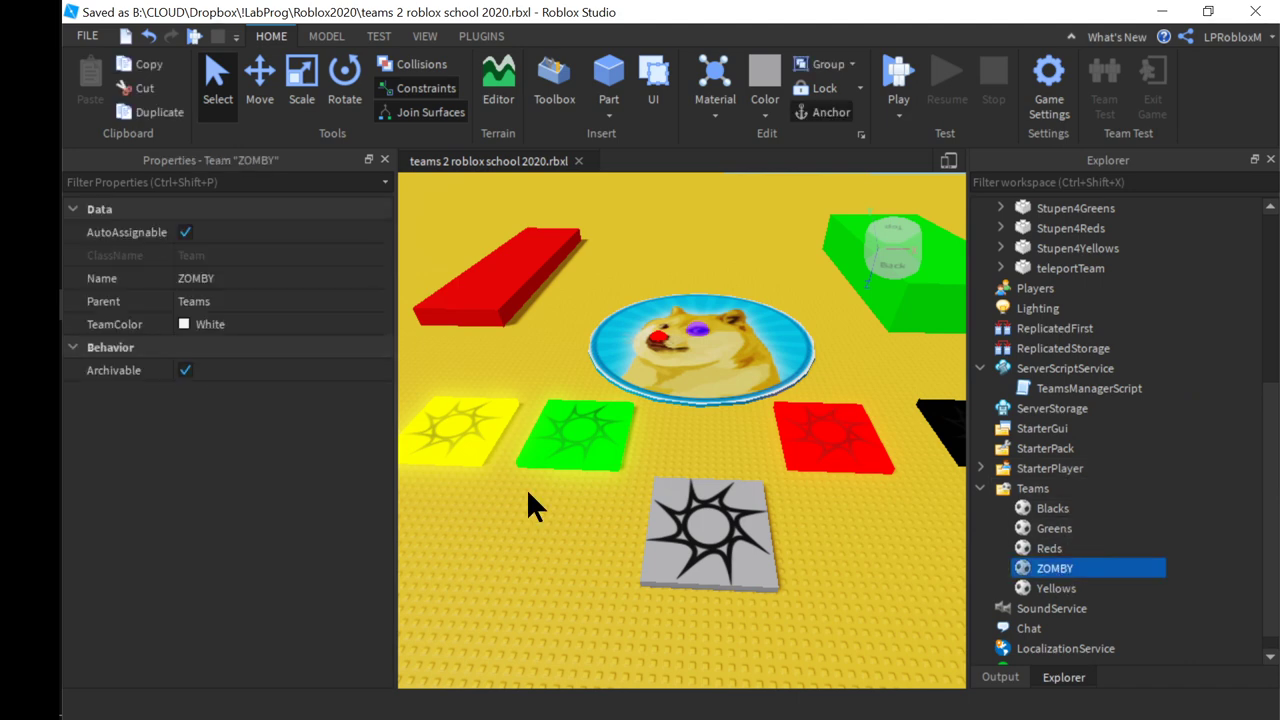
click(214, 330)
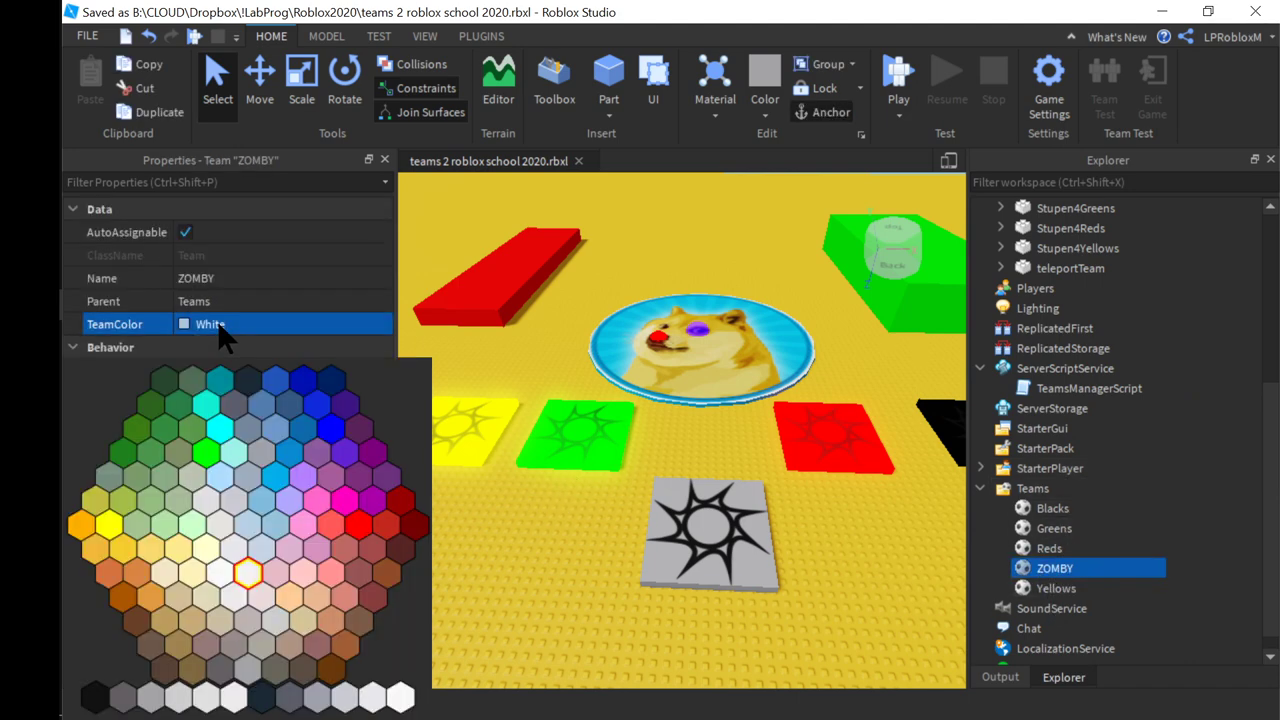
click(162, 380)
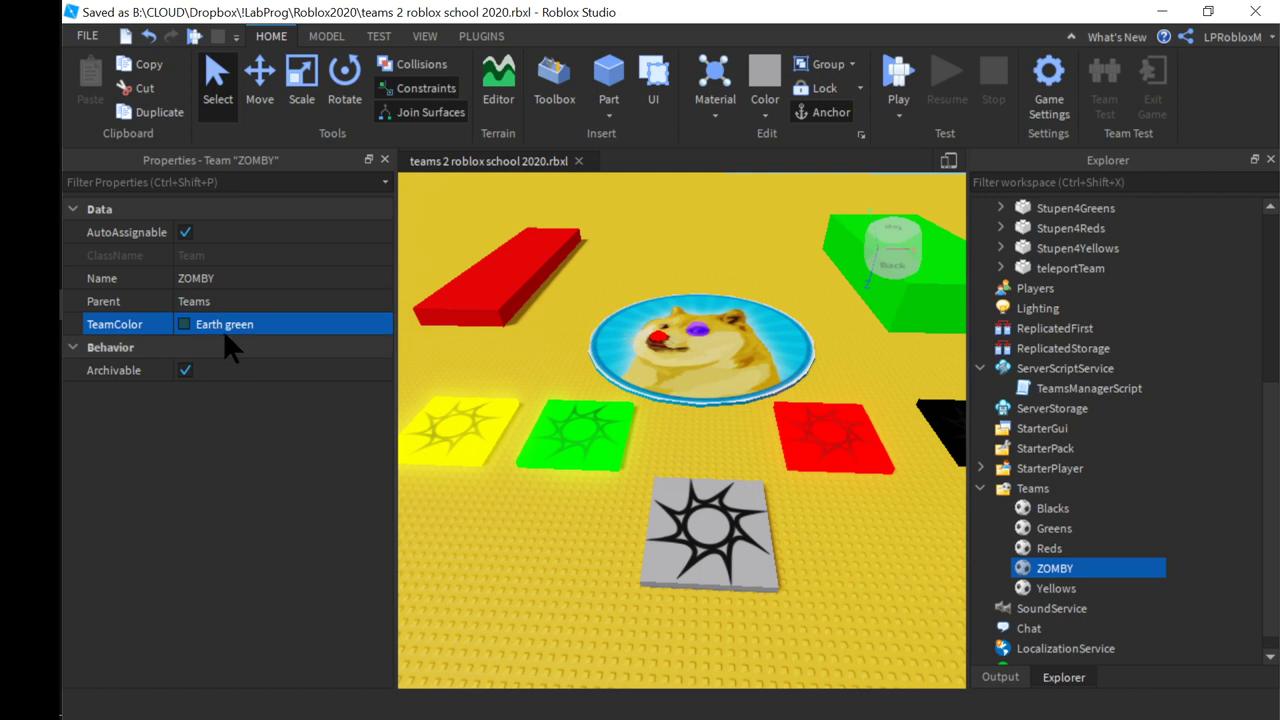
click(184, 231)
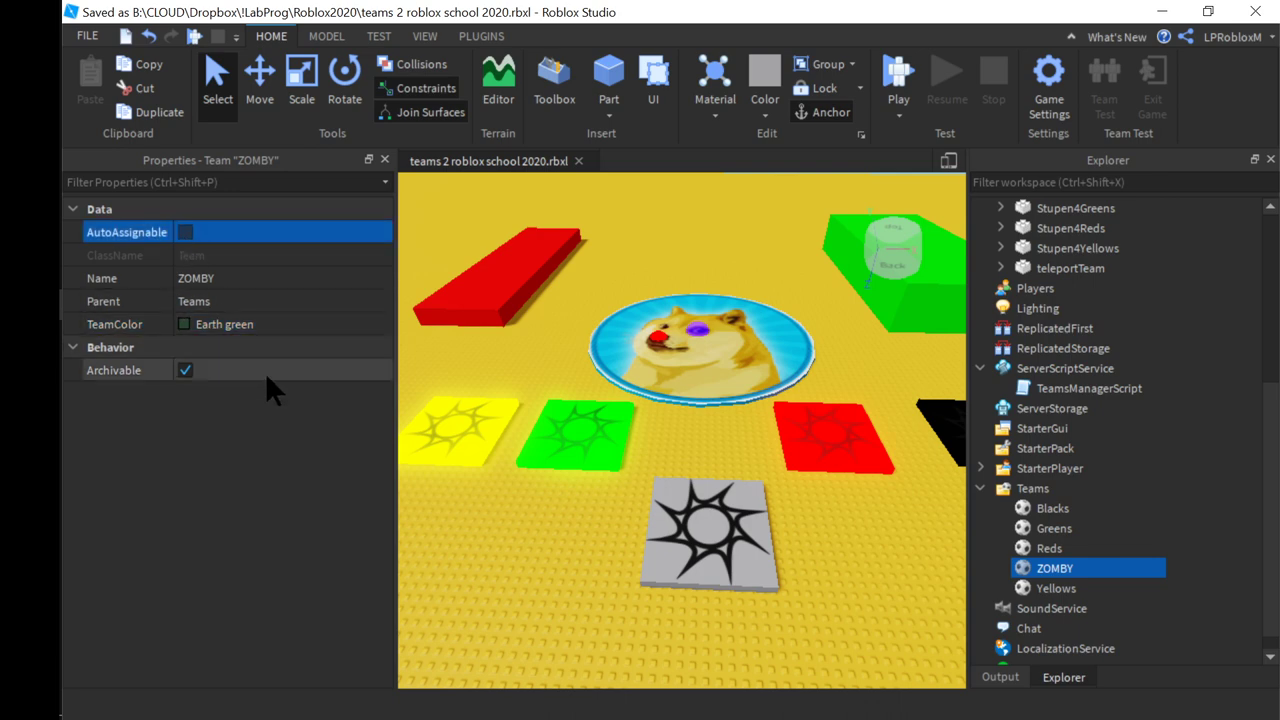
Compare the ZOMBY team's properties with those of the Reds and Blacks teams
click(594, 531)
key(d)
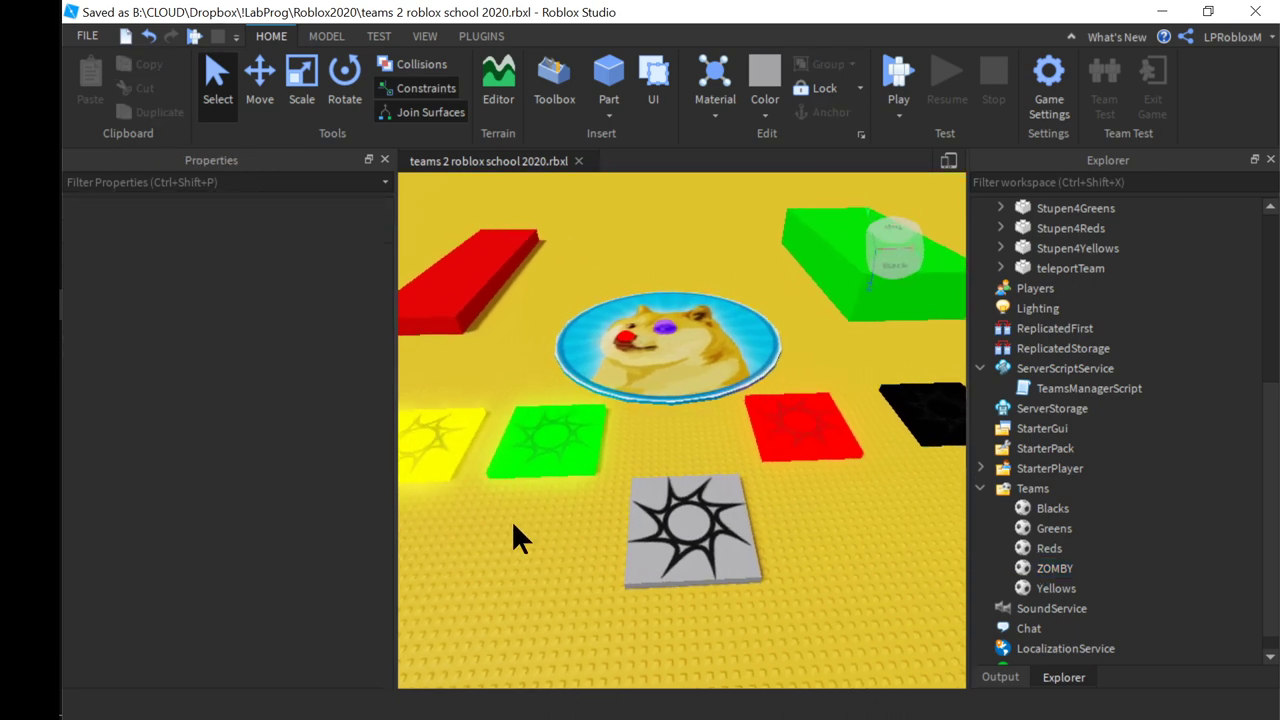
click(1058, 568)
click(1044, 547)
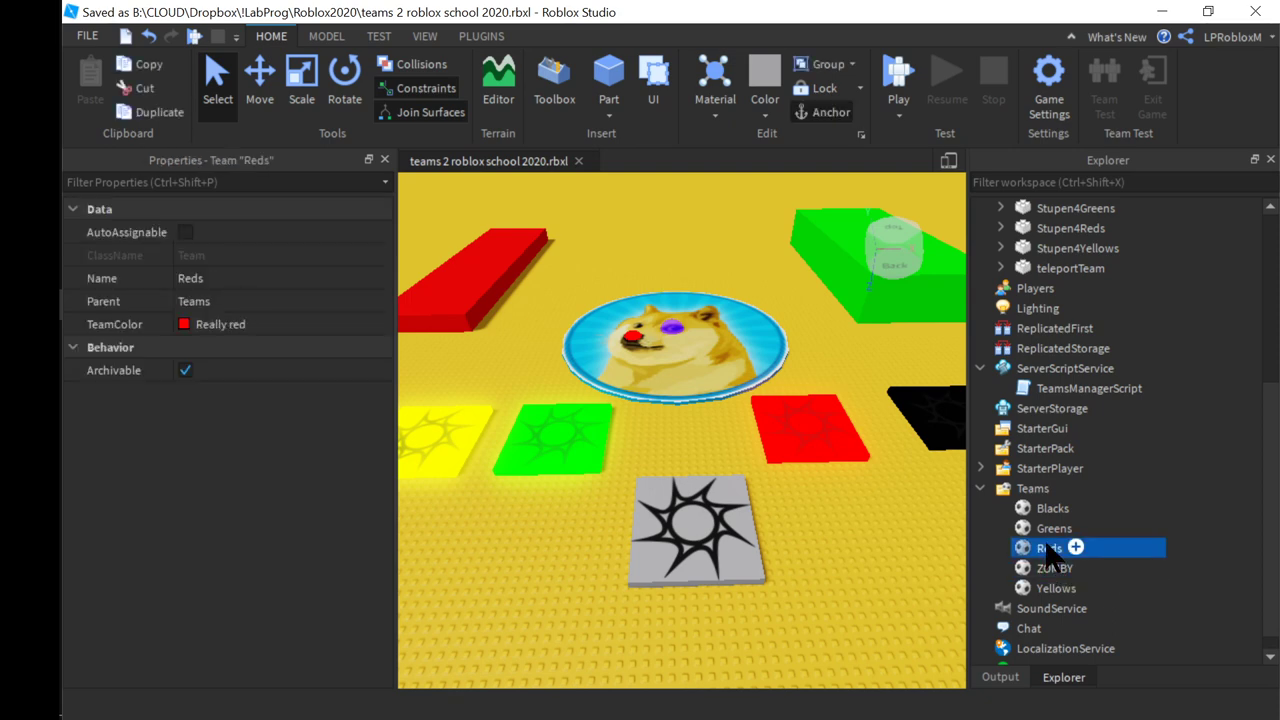
click(1050, 508)
click(1050, 568)
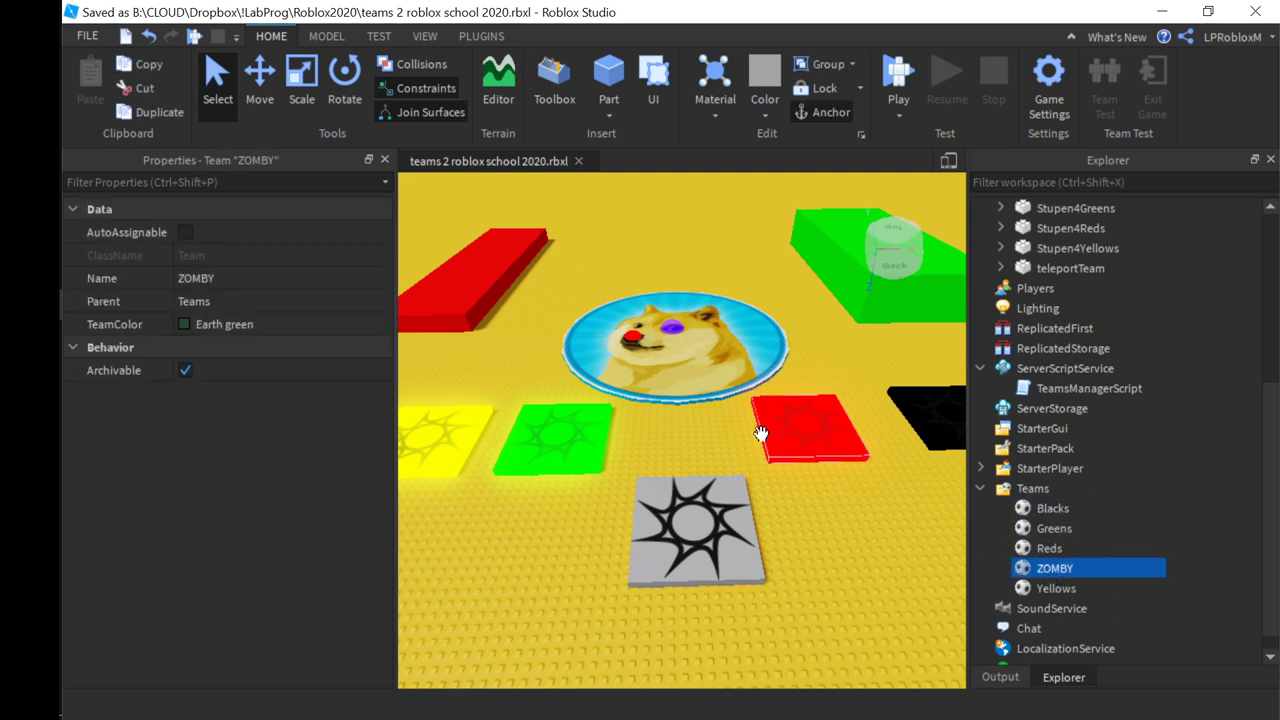
Duplicate the yellow ToYellows spawn pad and move the copy onto the empty baseplate area at about -27, 0.5, 9.3
key(a)
right_drag(833, 529, 819, 521)
scroll(745, 494, down, 2)
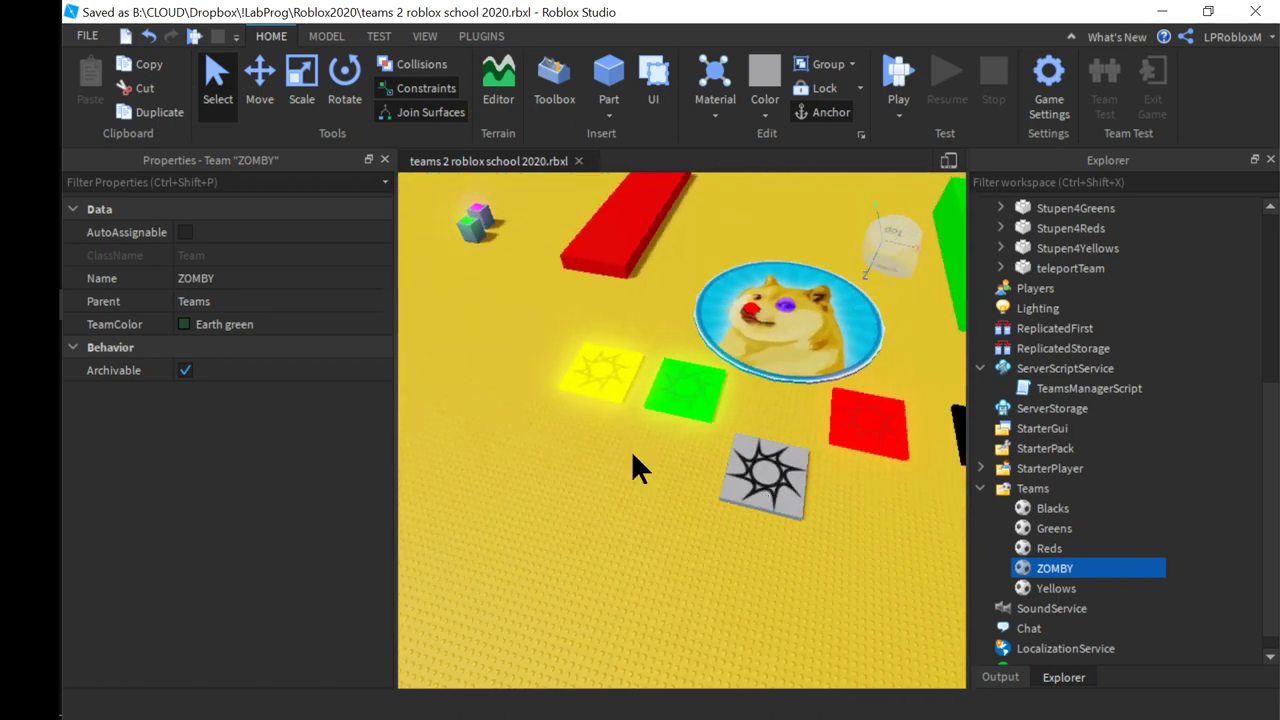
click(602, 385)
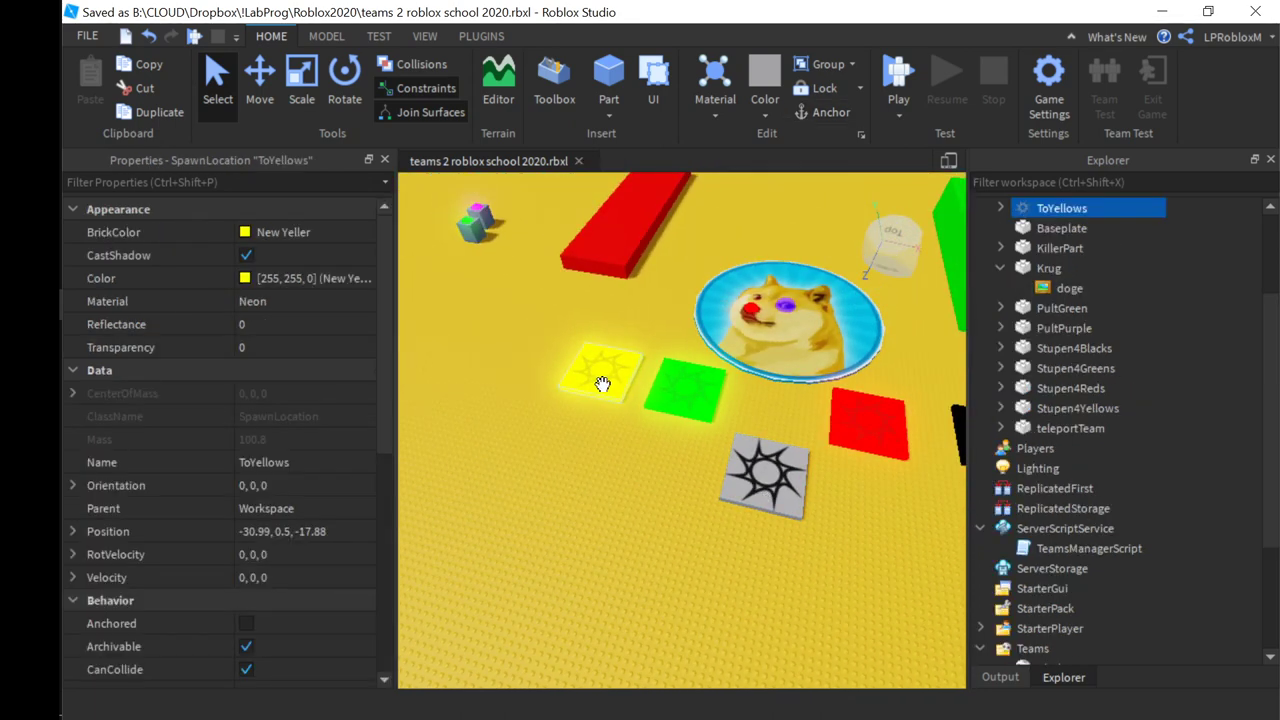
key(ctrl+d)
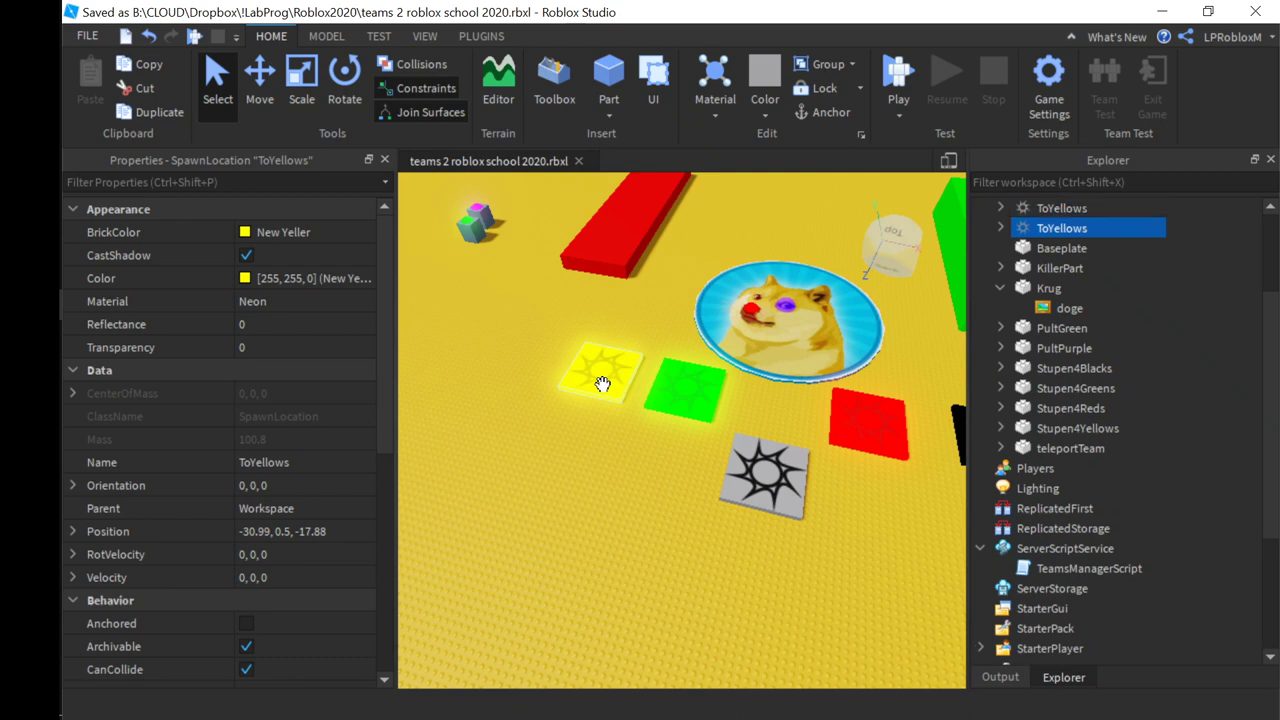
click(259, 85)
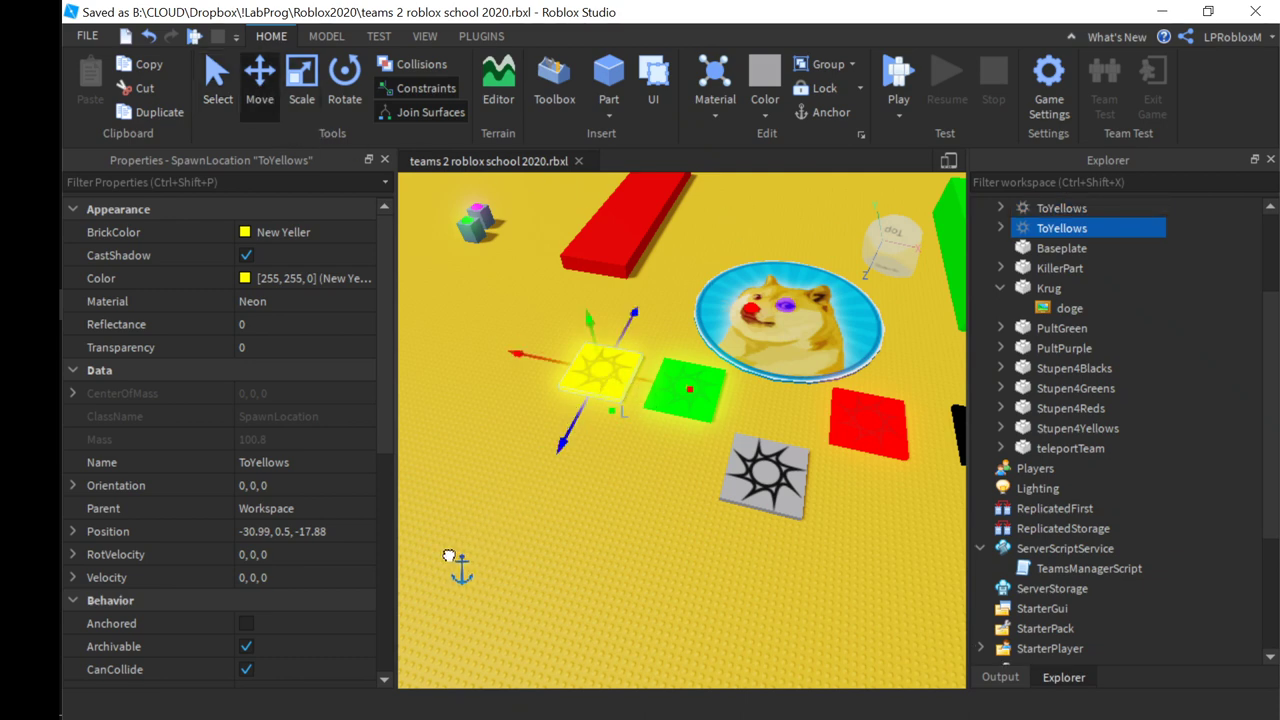
drag(578, 380, 538, 509)
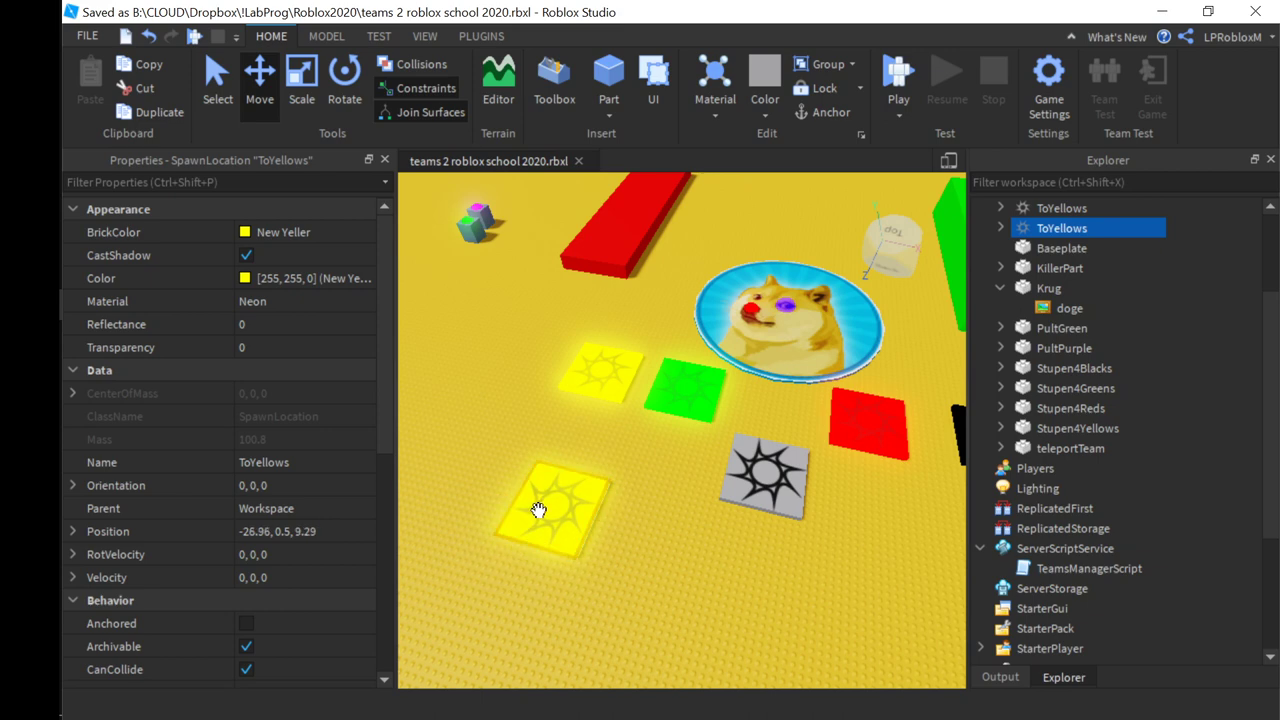
click(562, 507)
click(596, 498)
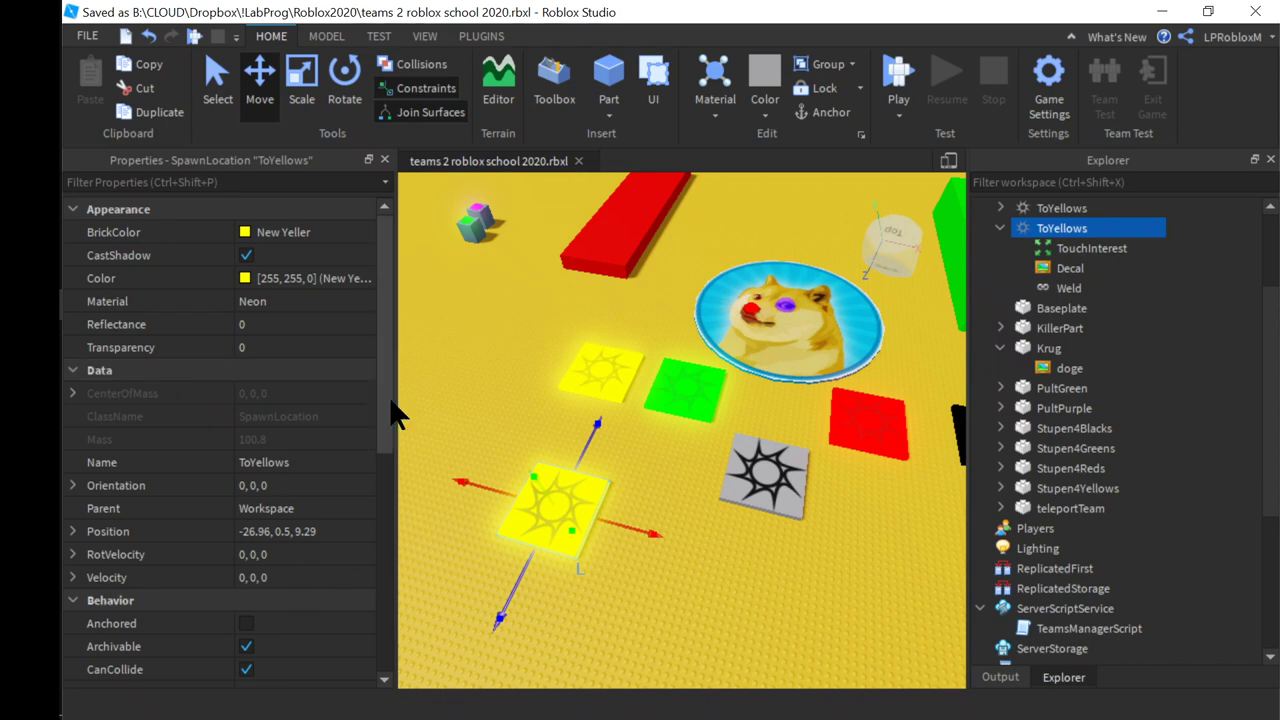
Set the TeamColor of the duplicated spawn pad to Earth green
drag(390, 412, 371, 590)
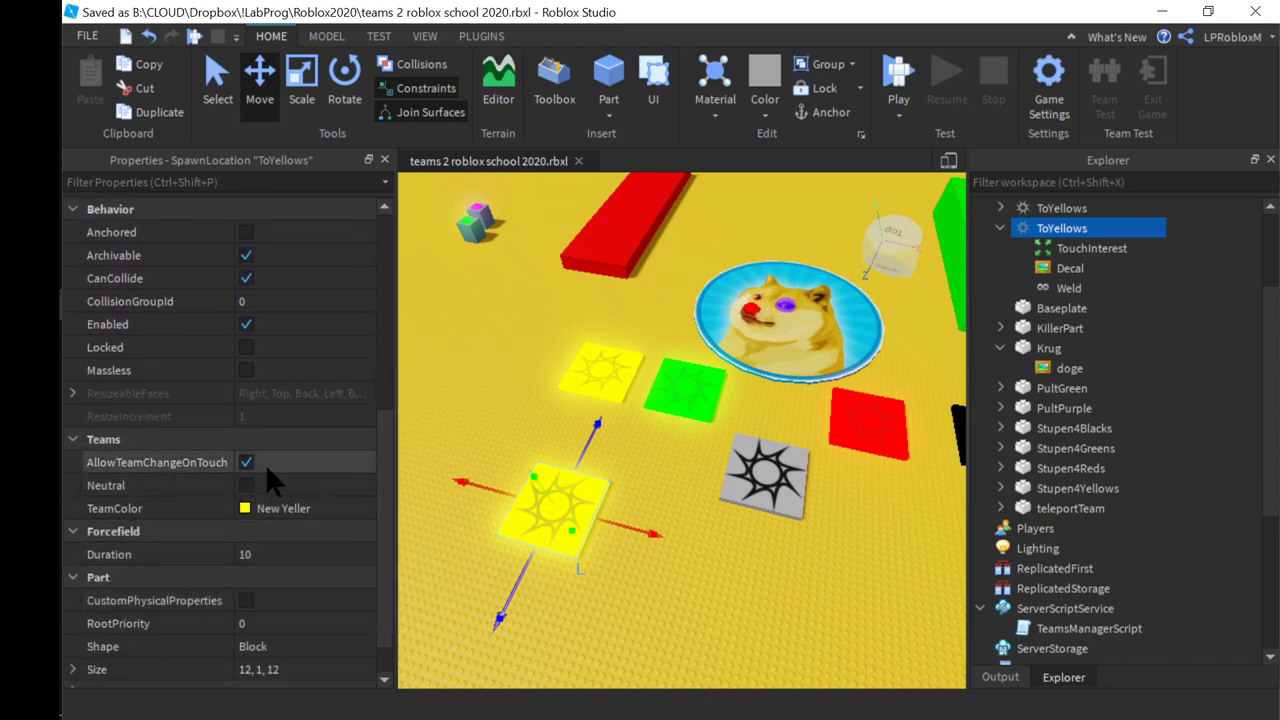
click(300, 512)
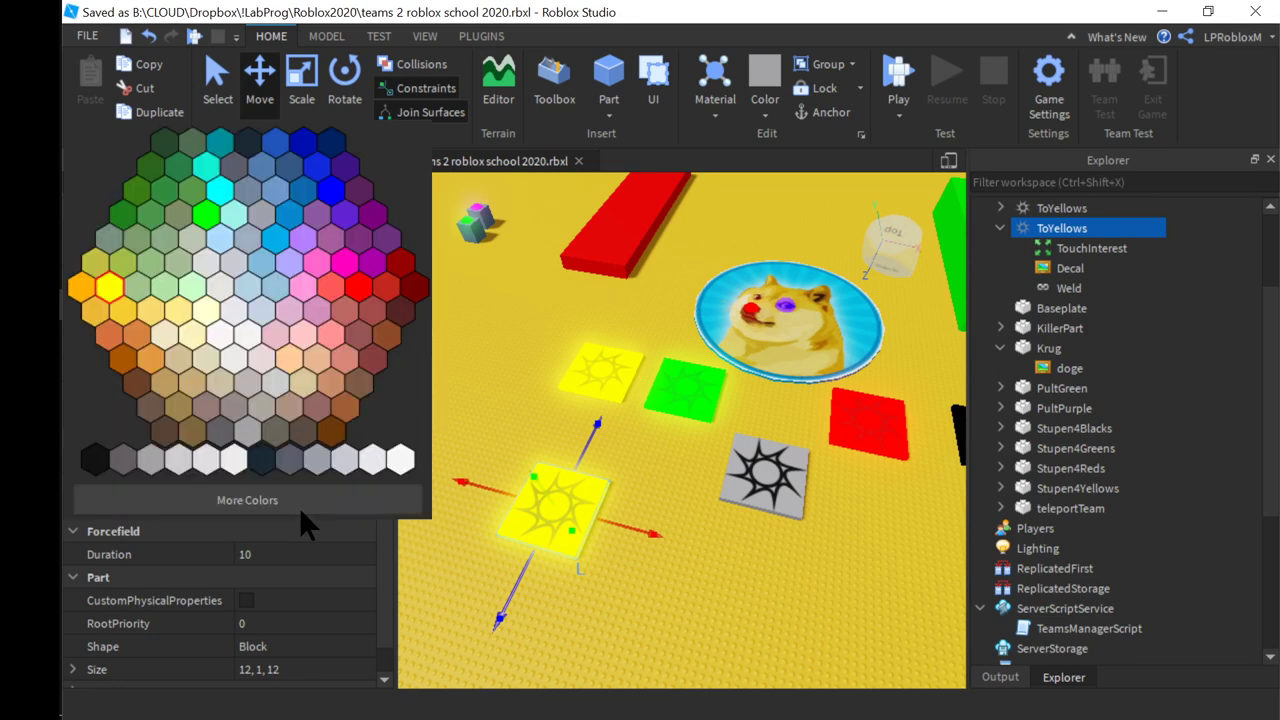
click(166, 139)
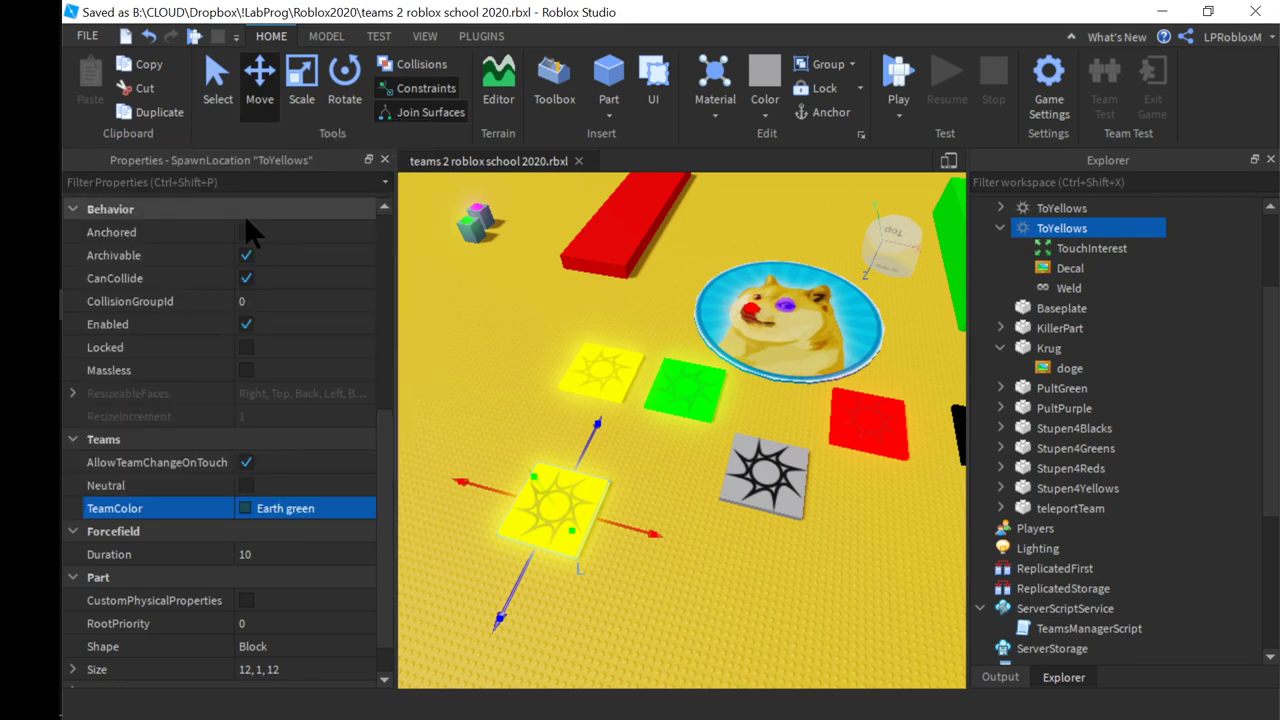
Change the duplicated spawn pad's BrickColor to Earth green to match its team
drag(386, 423, 395, 191)
drag(393, 410, 337, 580)
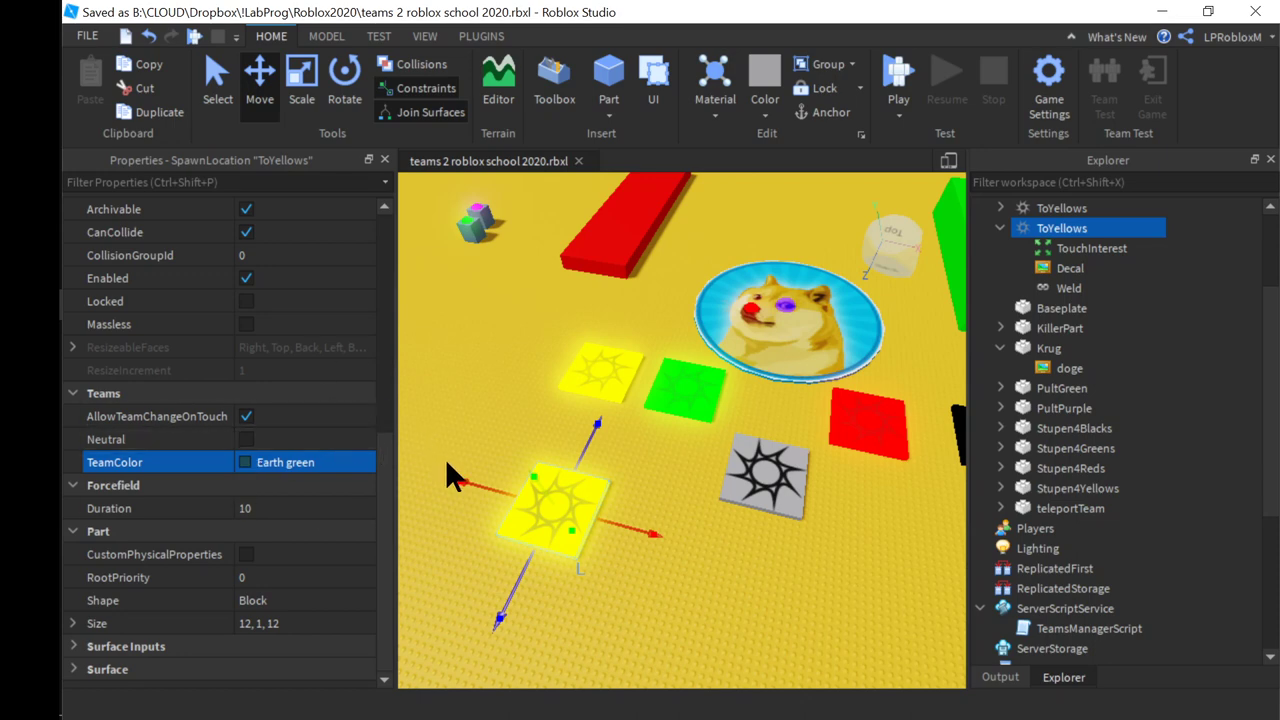
drag(384, 430, 389, 331)
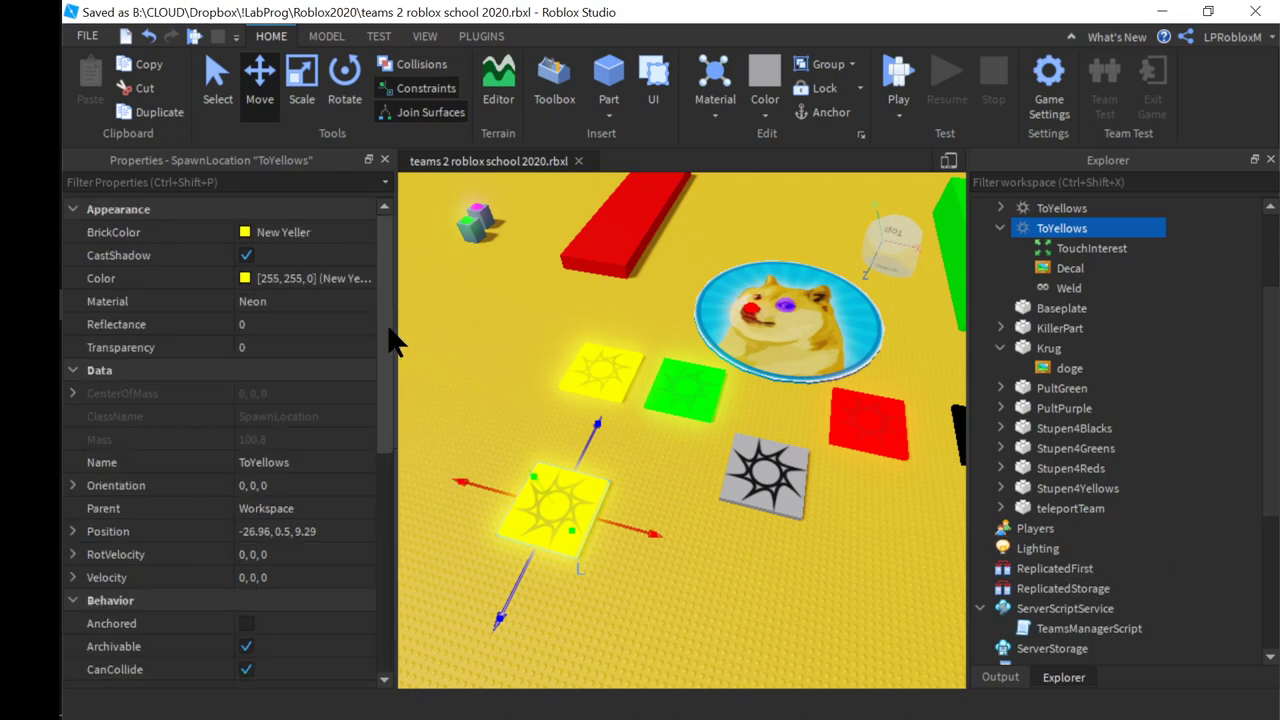
click(272, 230)
click(169, 285)
click(172, 292)
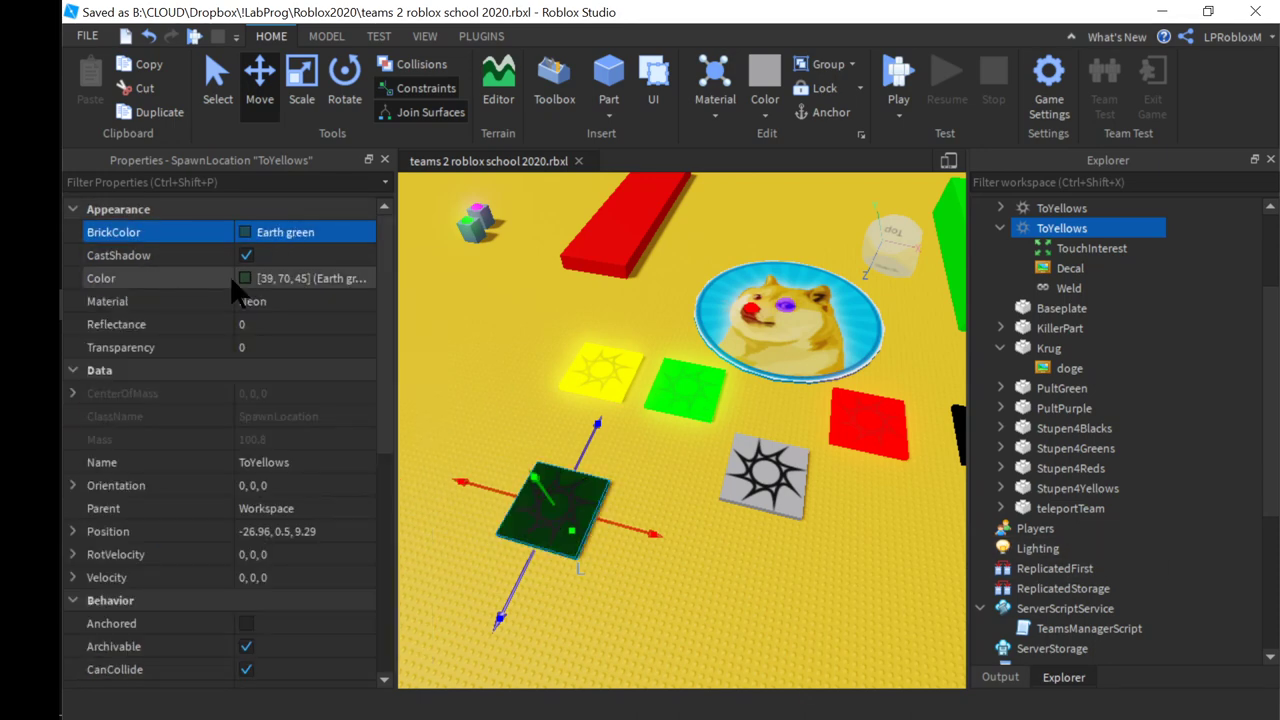
click(634, 554)
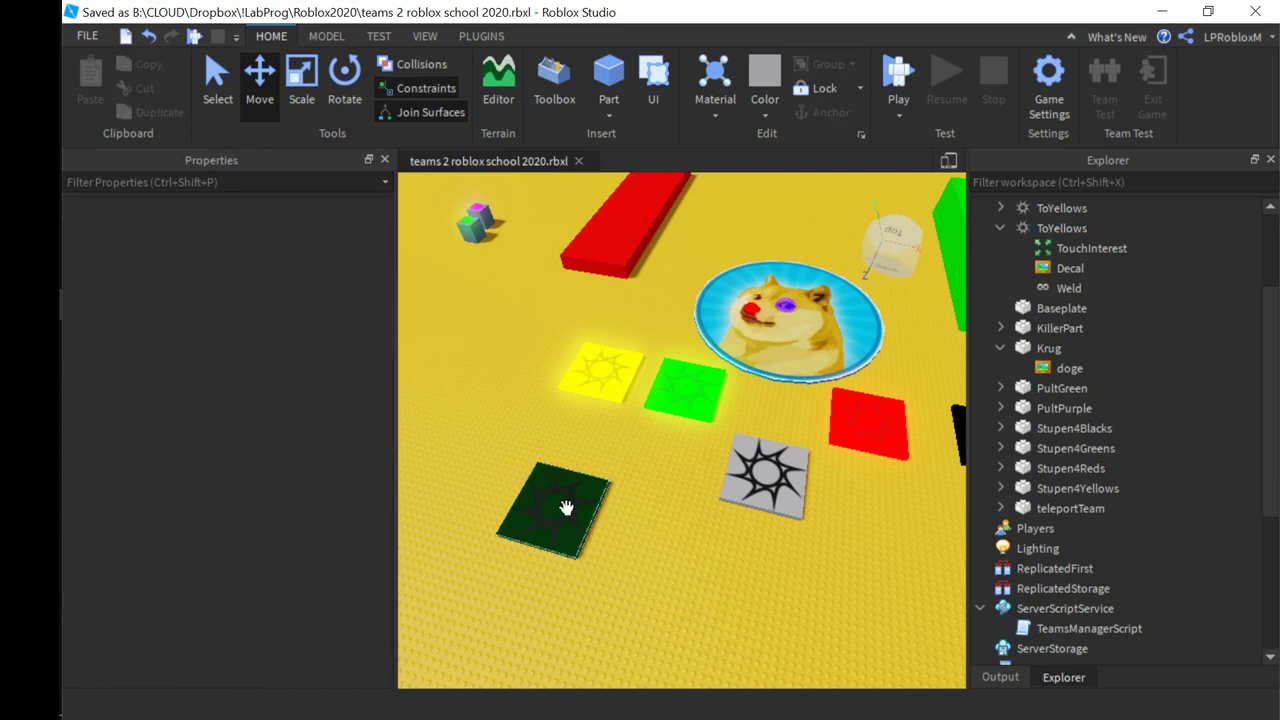
Scale the Earth green spawn pad down to less than half its width, leaving it at about -29.7, 0.2, 6.4
click(541, 492)
click(300, 100)
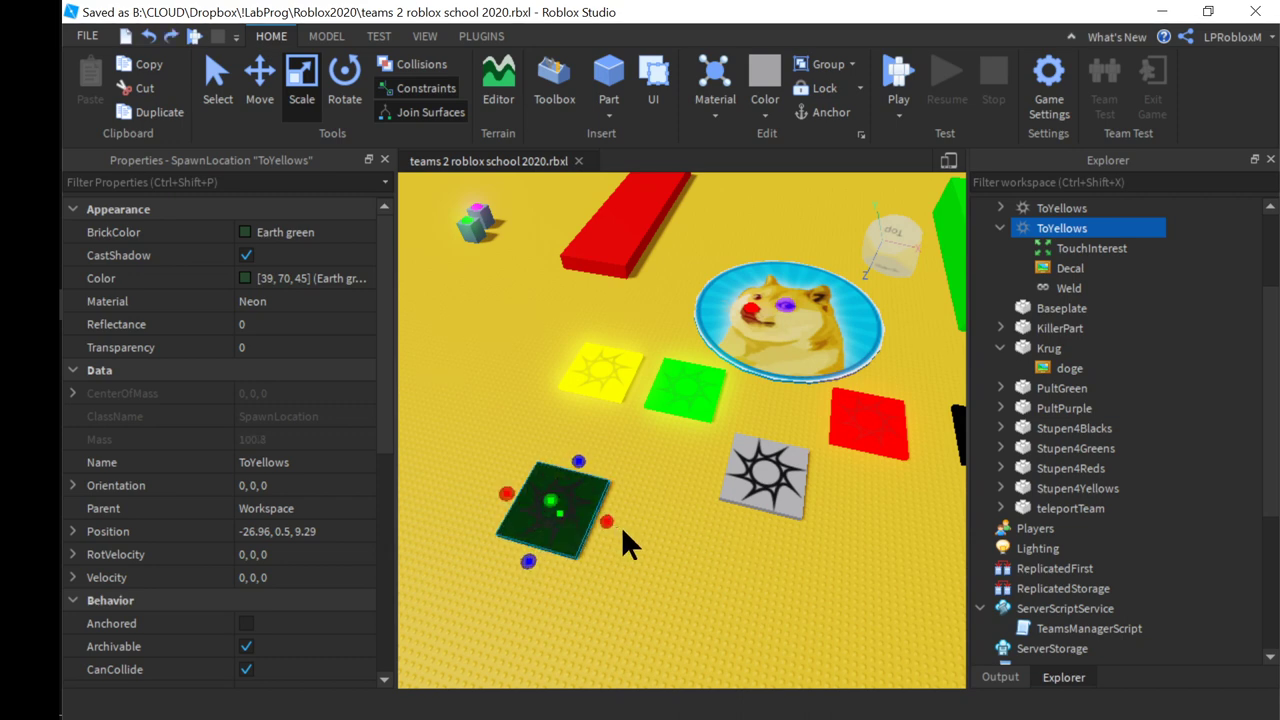
drag(608, 521, 546, 498)
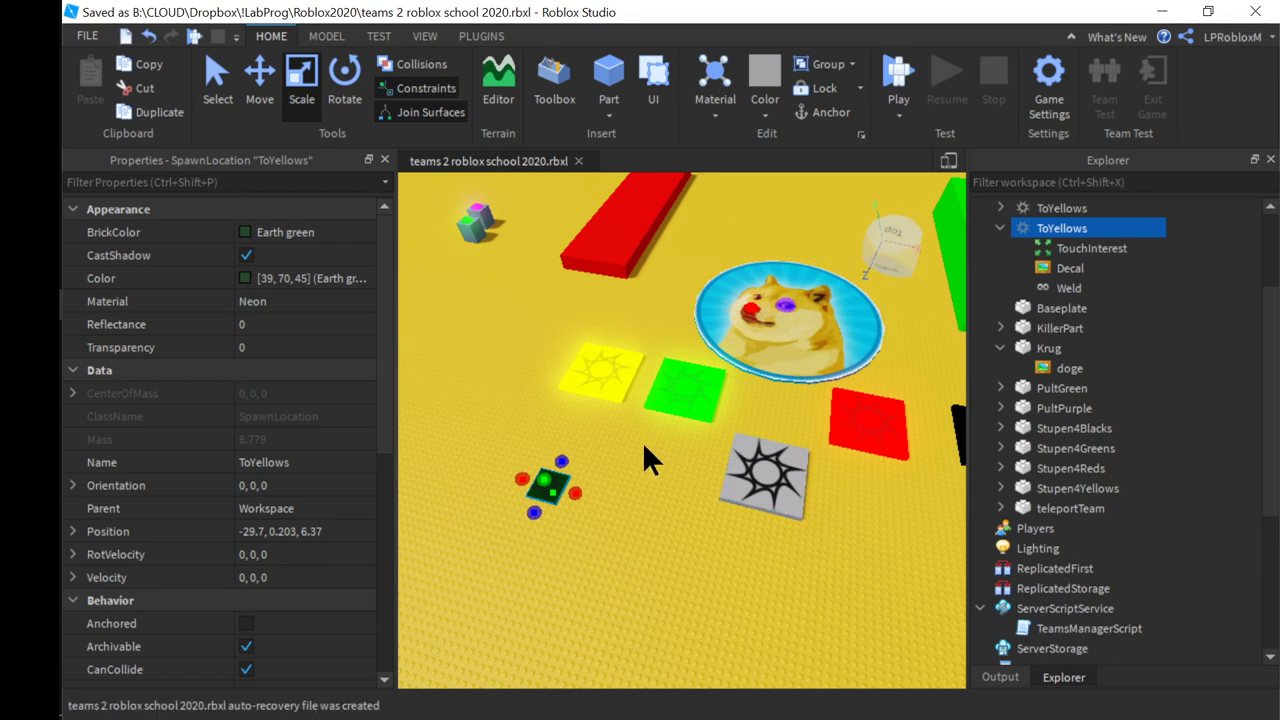
Rename the duplicated Earth green spawn pad as ToZomby
right_click(1125, 286)
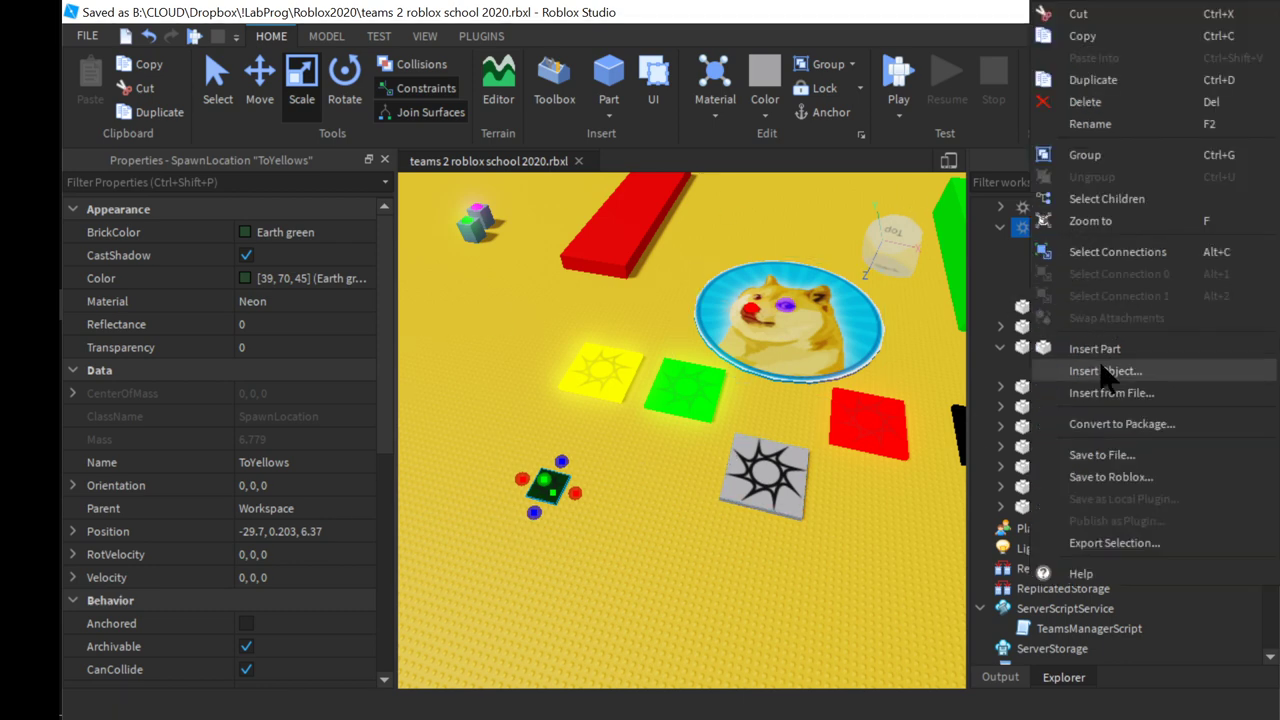
click(1098, 114)
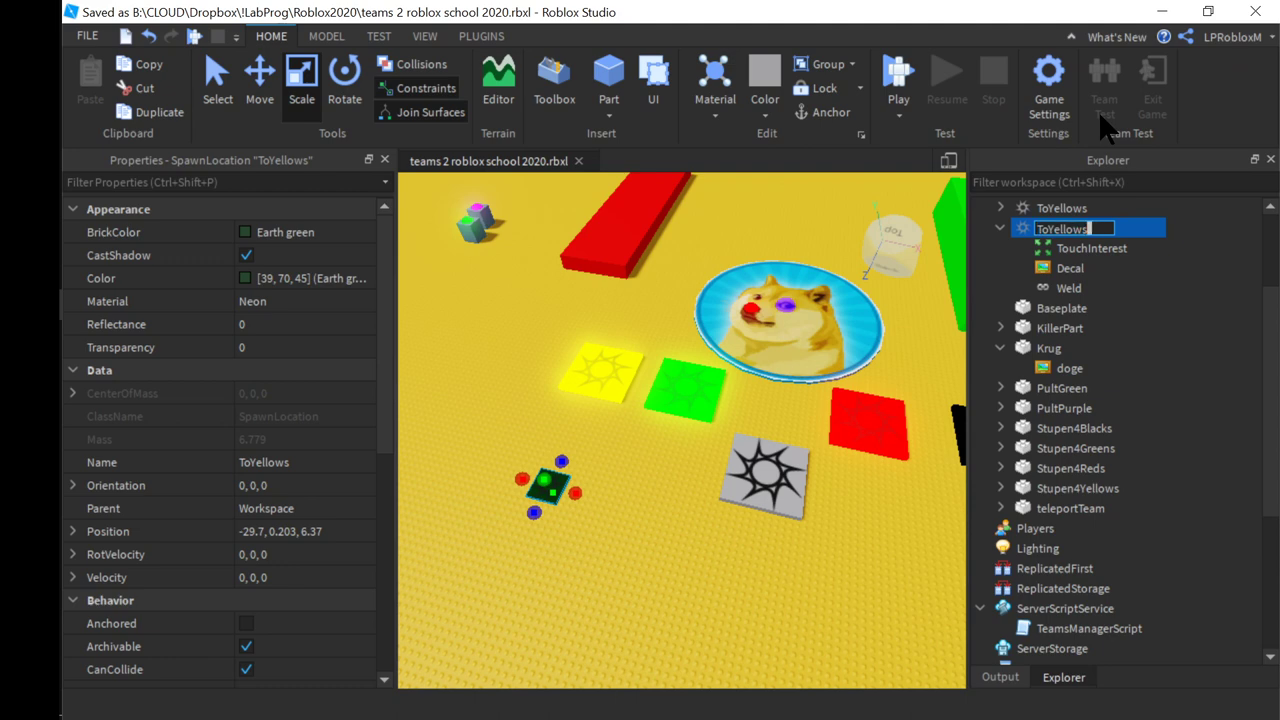
key(BackSpace)
key(BackSpace)
key(BackSpace)
key(BackSpace)
key(BackSpace)
key(BackSpace)
key(BackSpace)
text(Zomby)
key(Return)
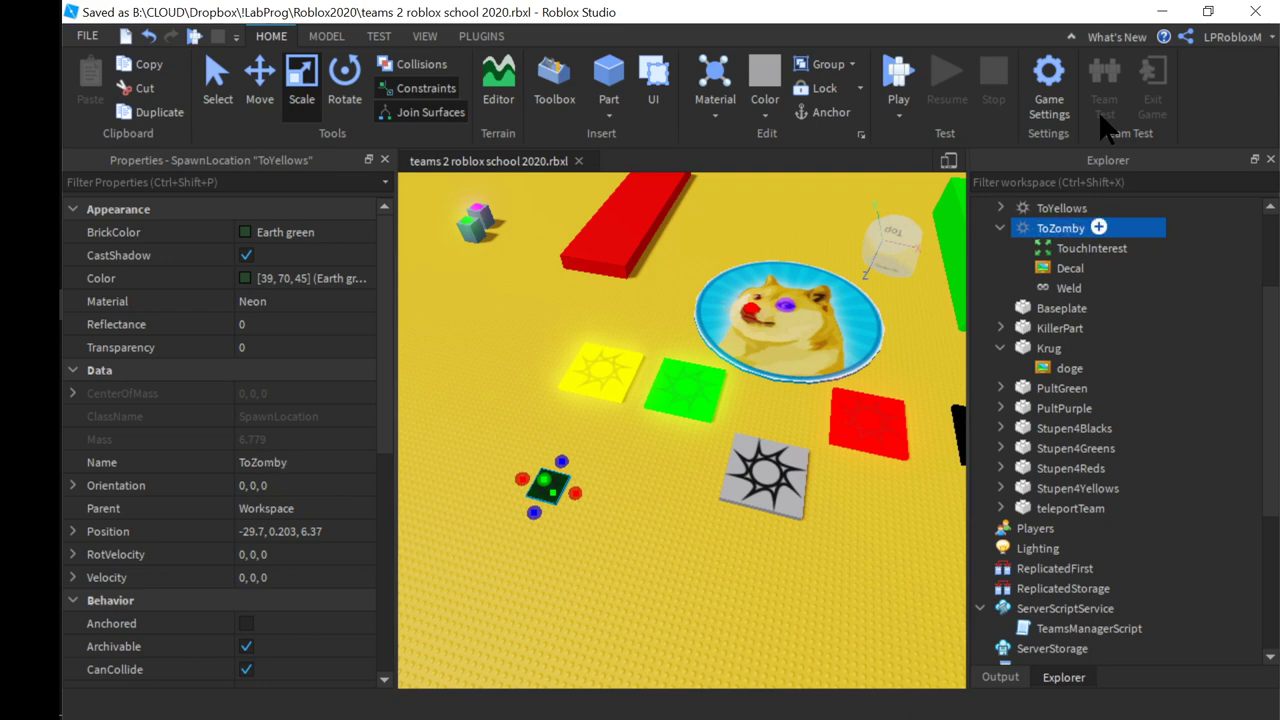
Insert a ParticleEmitter into the ToZomby spawn pad
click(1099, 228)
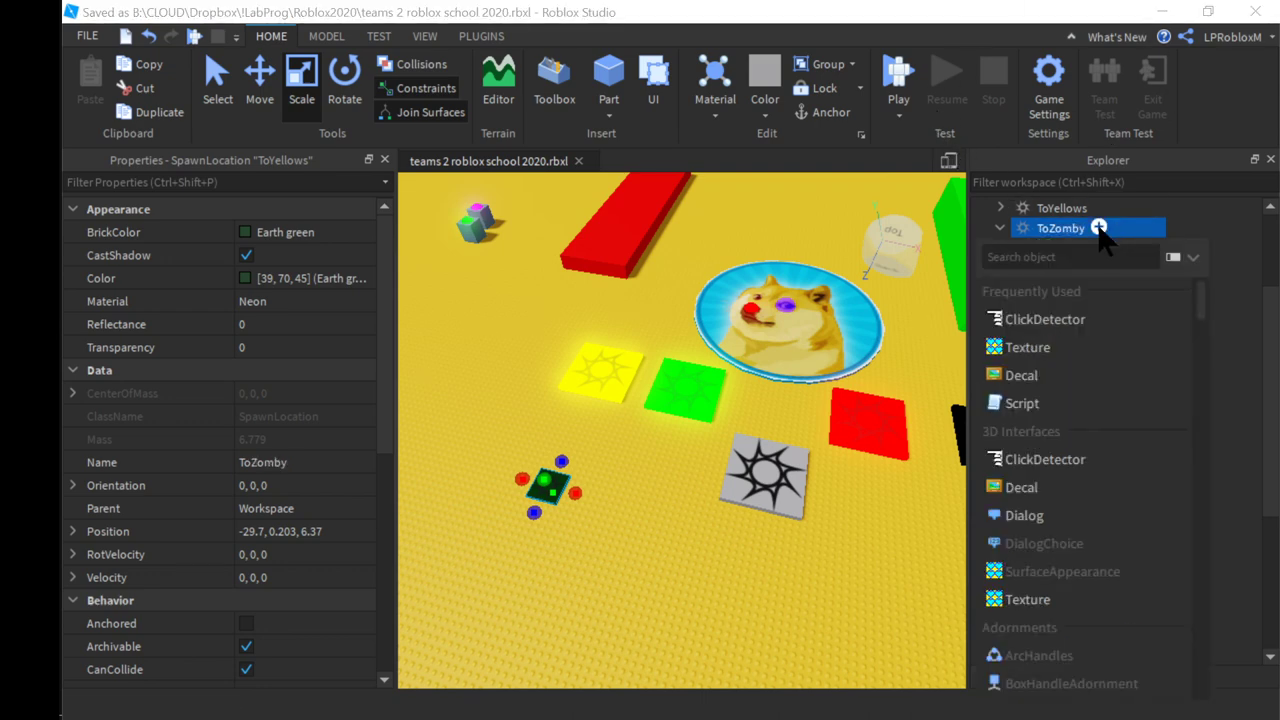
text(part)
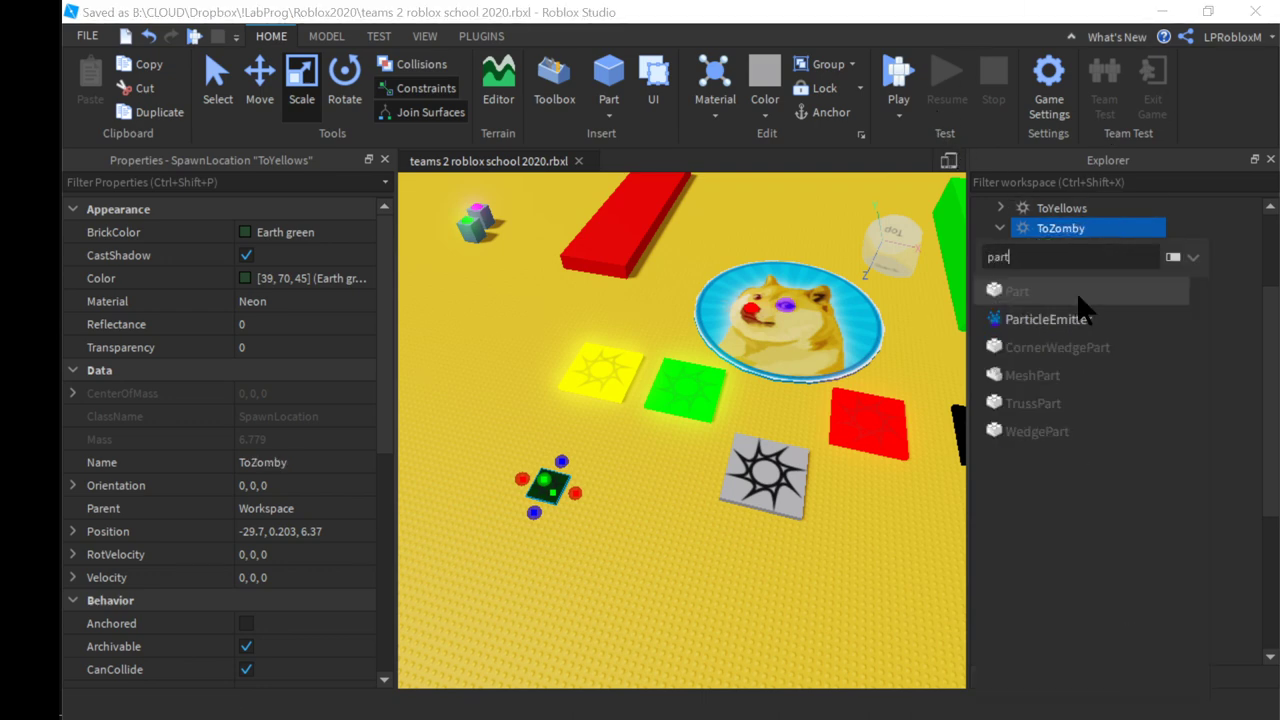
click(1078, 322)
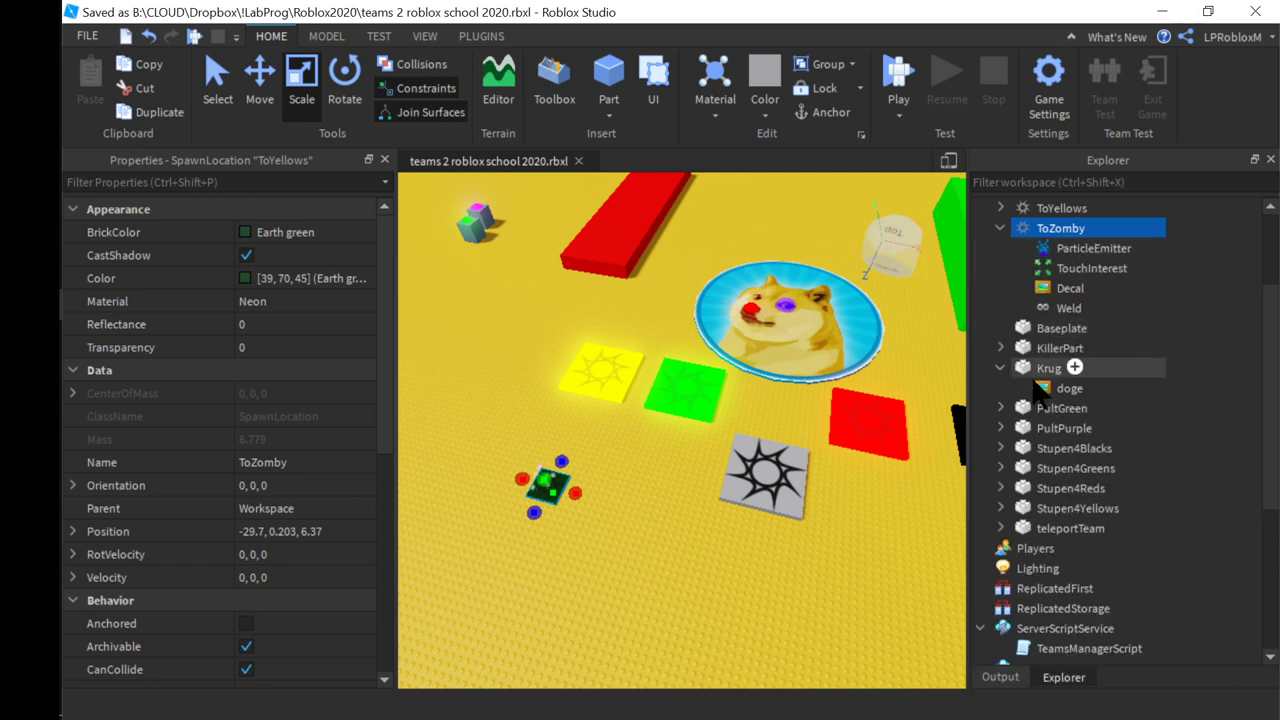
right_drag(596, 527, 592, 514)
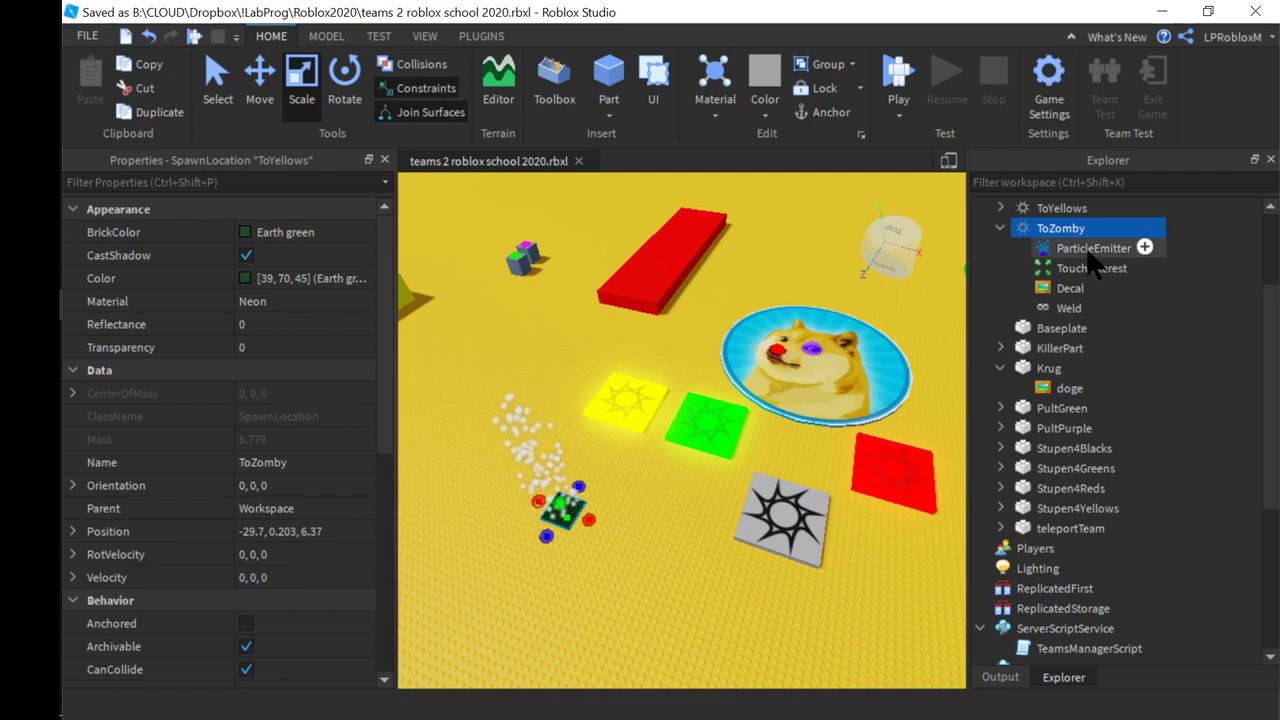
Set the ToZomby particle emitter's color to dark green (0, 85, 0) from the basic colors
click(1080, 250)
click(202, 232)
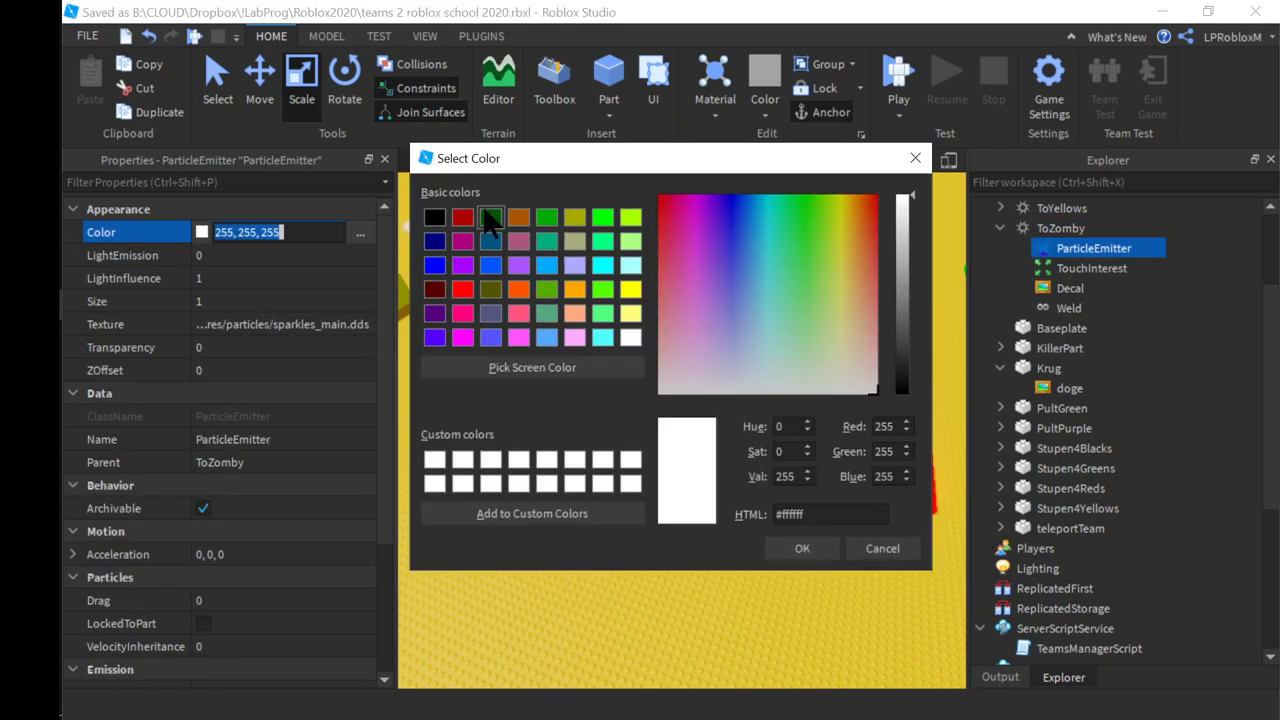
click(490, 218)
click(802, 548)
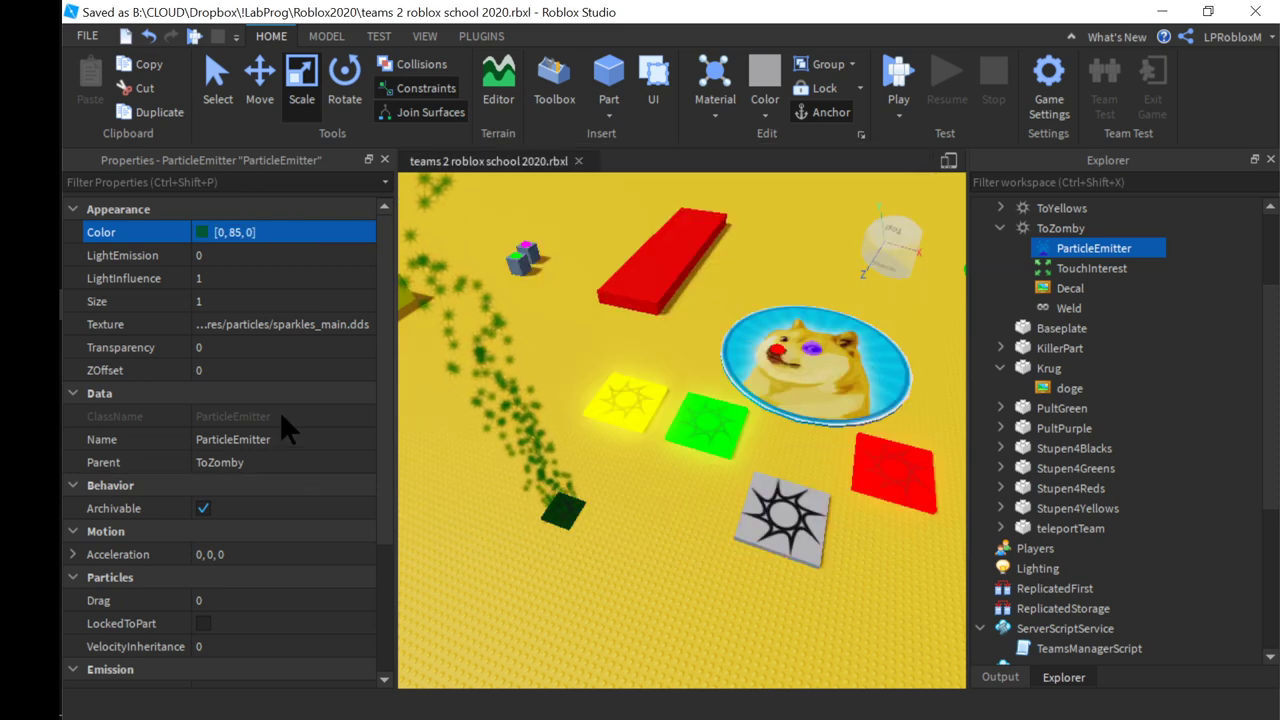
Set the particle emitter's Size to 10
scroll(197, 500, down, 3)
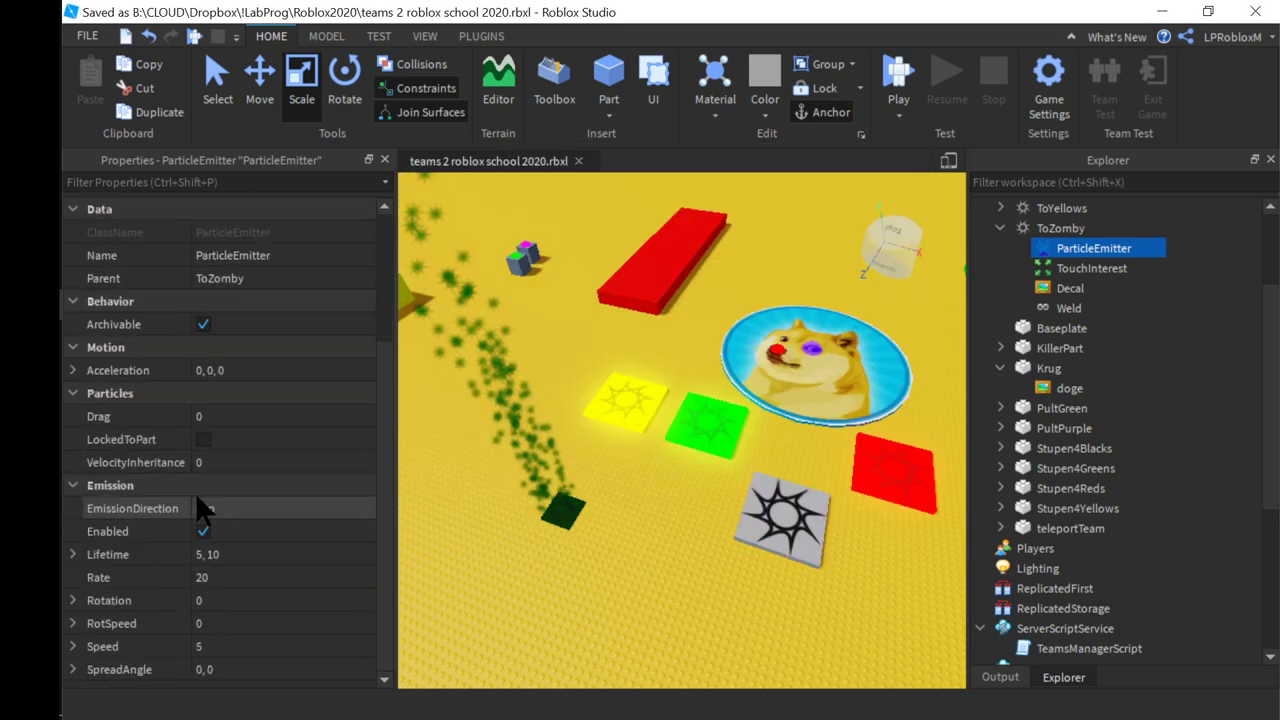
scroll(220, 480, up, 3)
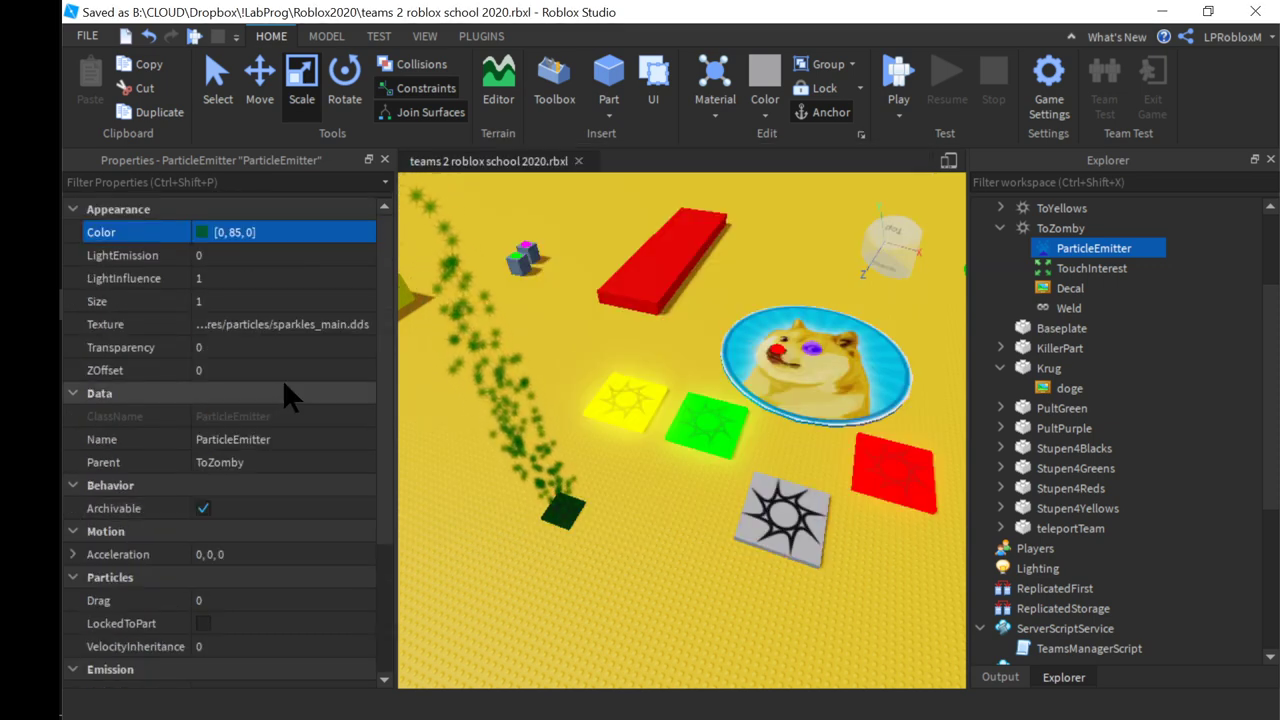
click(216, 302)
text(10)
key(Return)
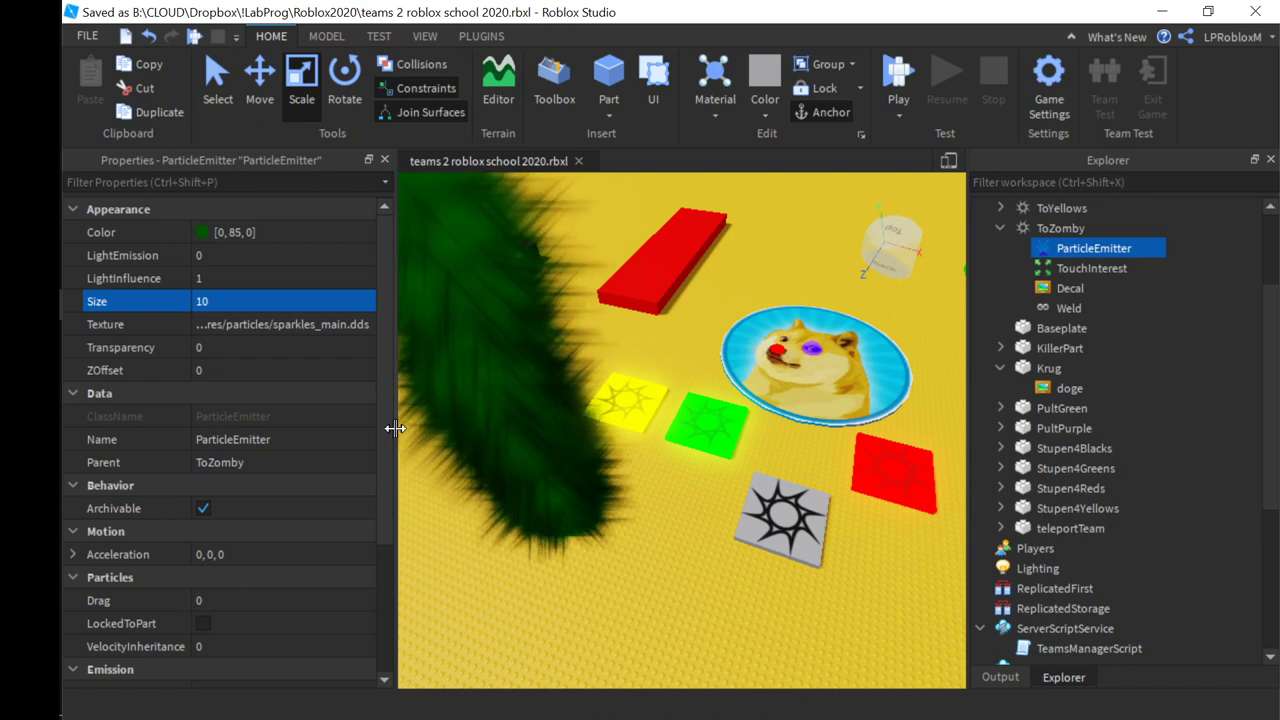
Set the particle emitter's emission Rate to 10
scroll(370, 426, down, 3)
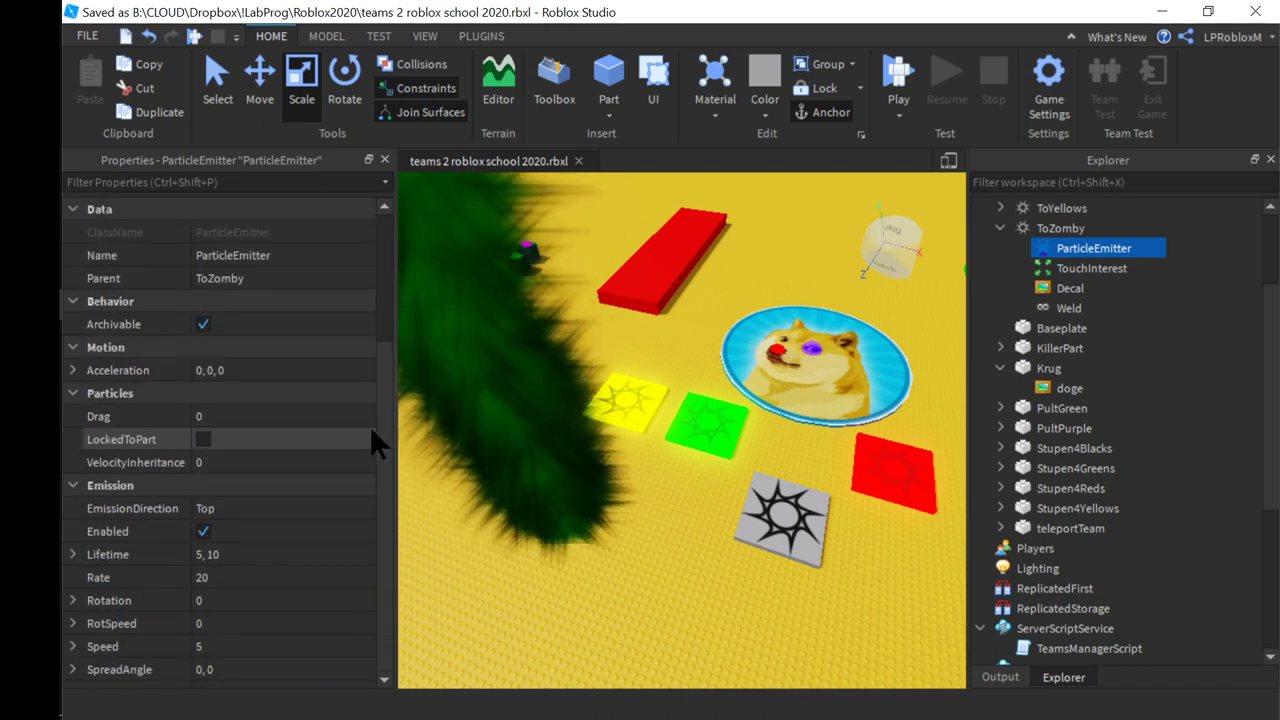
click(252, 577)
text(10)
key(Return)
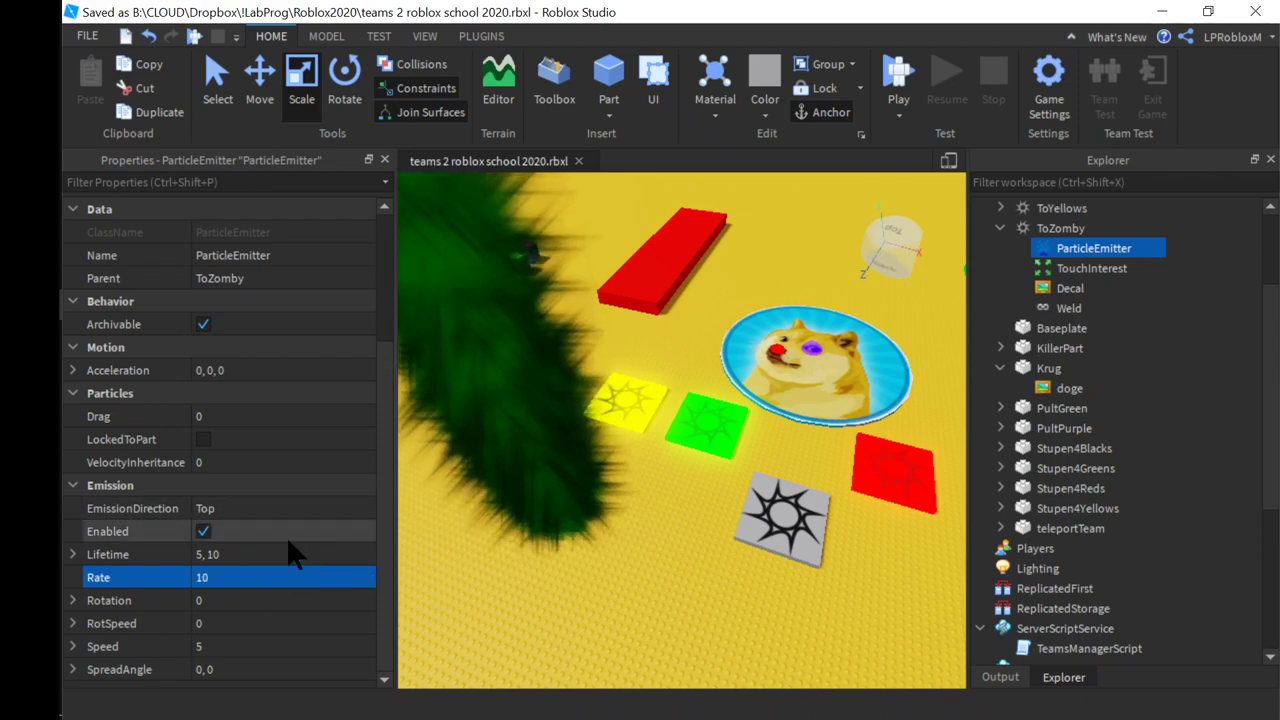
Set the particle emitter's Lifetime range to 0.1, 1
click(252, 555)
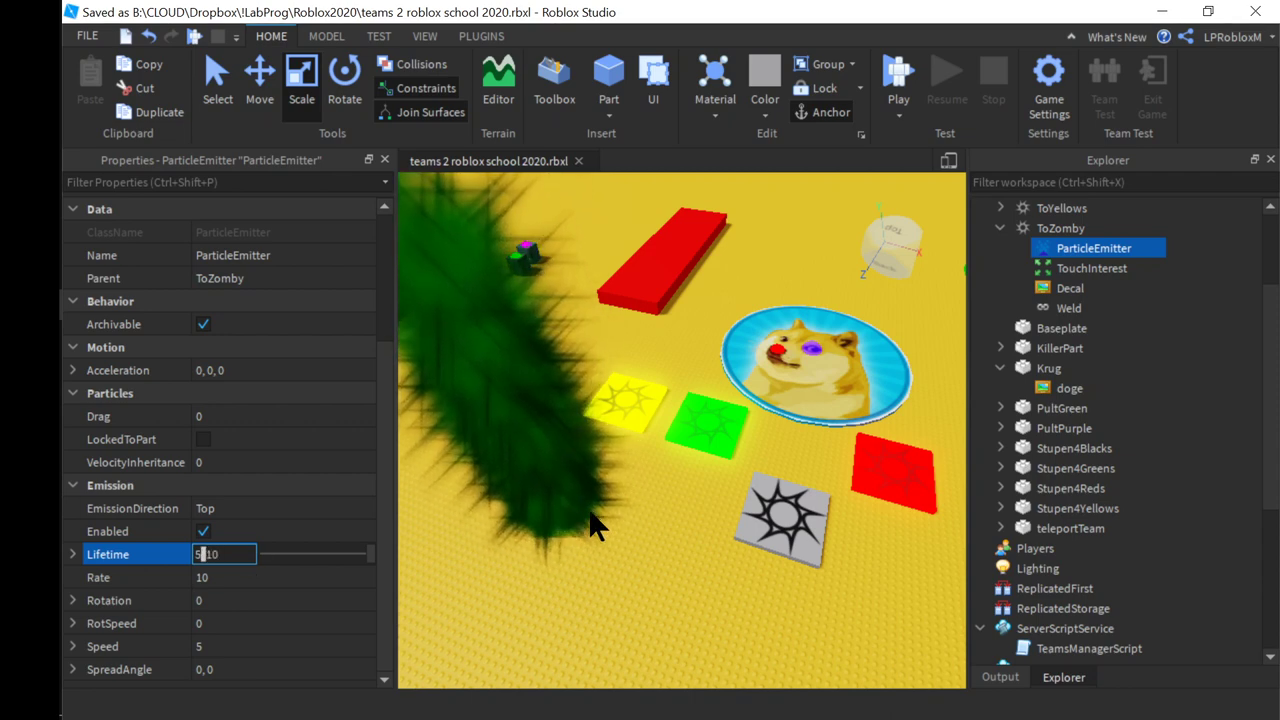
key(BackSpace)
text(0.)
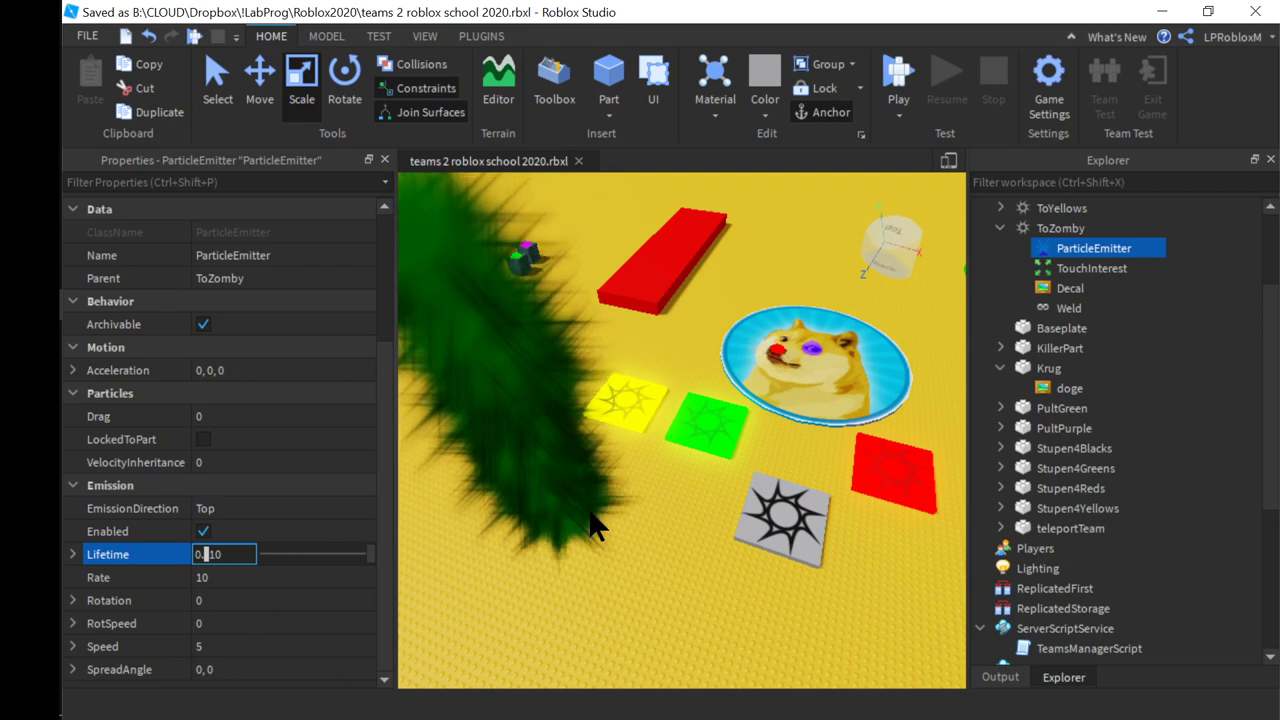
text(.1)
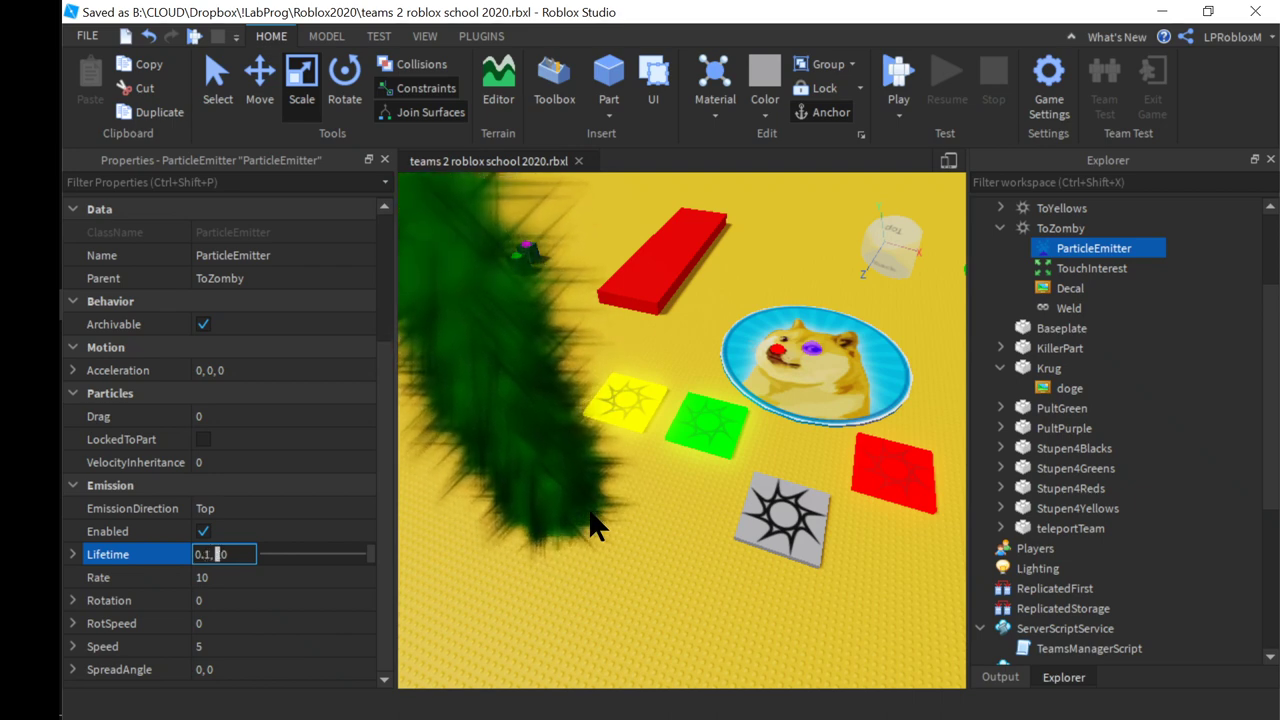
key(Delete)
key(Return)
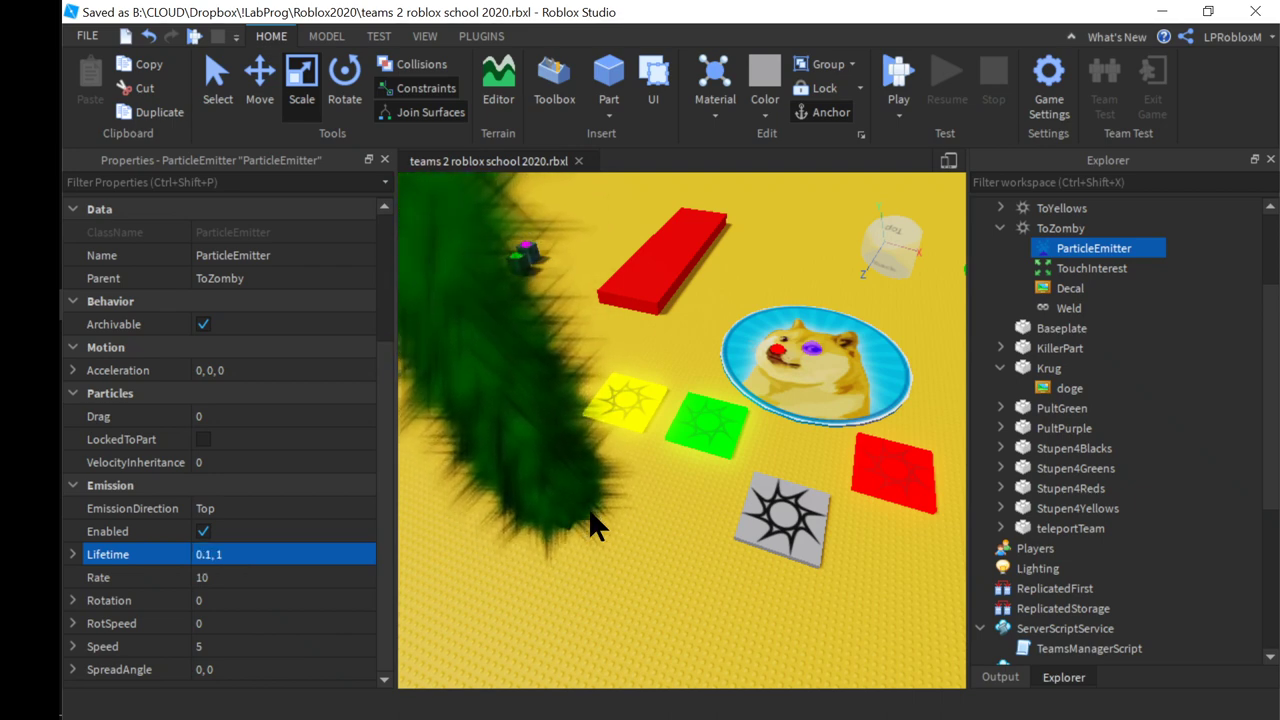
Examine the green particle effect on the ToZomby pad from several angles alongside the other team pads
right_drag(678, 560, 678, 560)
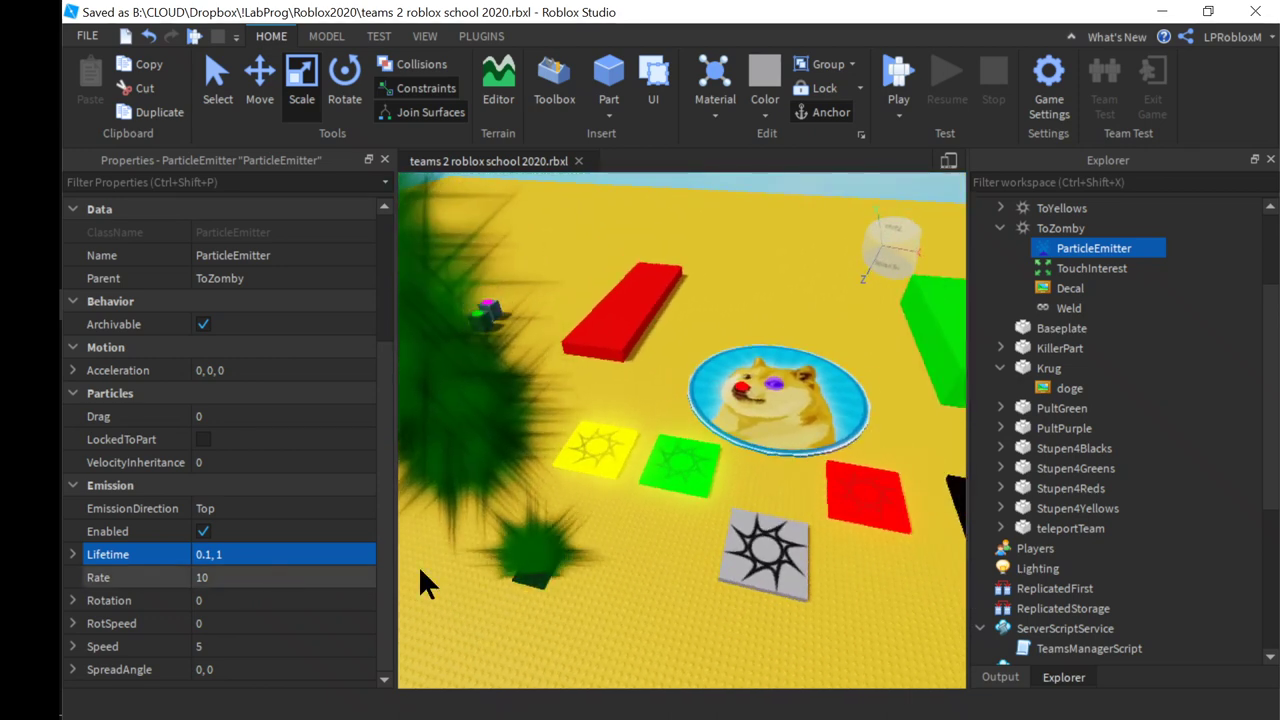
right_drag(637, 583, 675, 600)
scroll(600, 589, up, 6)
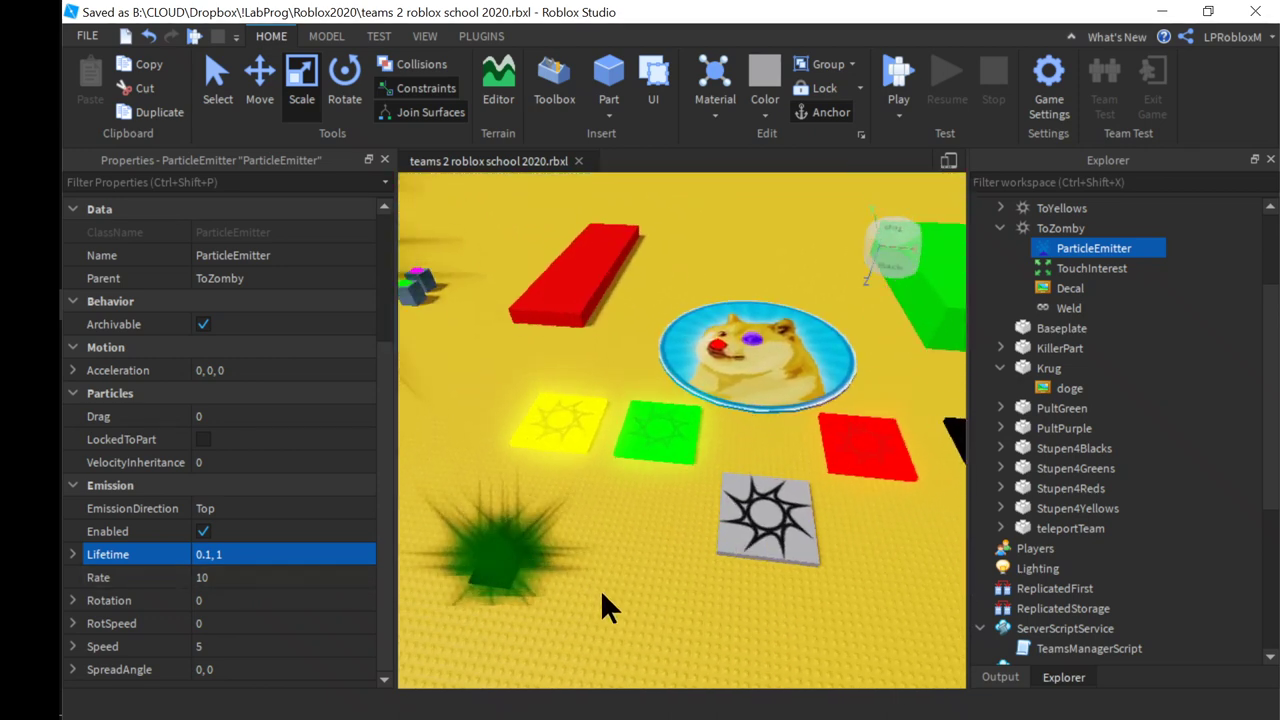
right_drag(577, 589, 572, 589)
scroll(572, 589, down, 4)
middle_drag(765, 513, 746, 511)
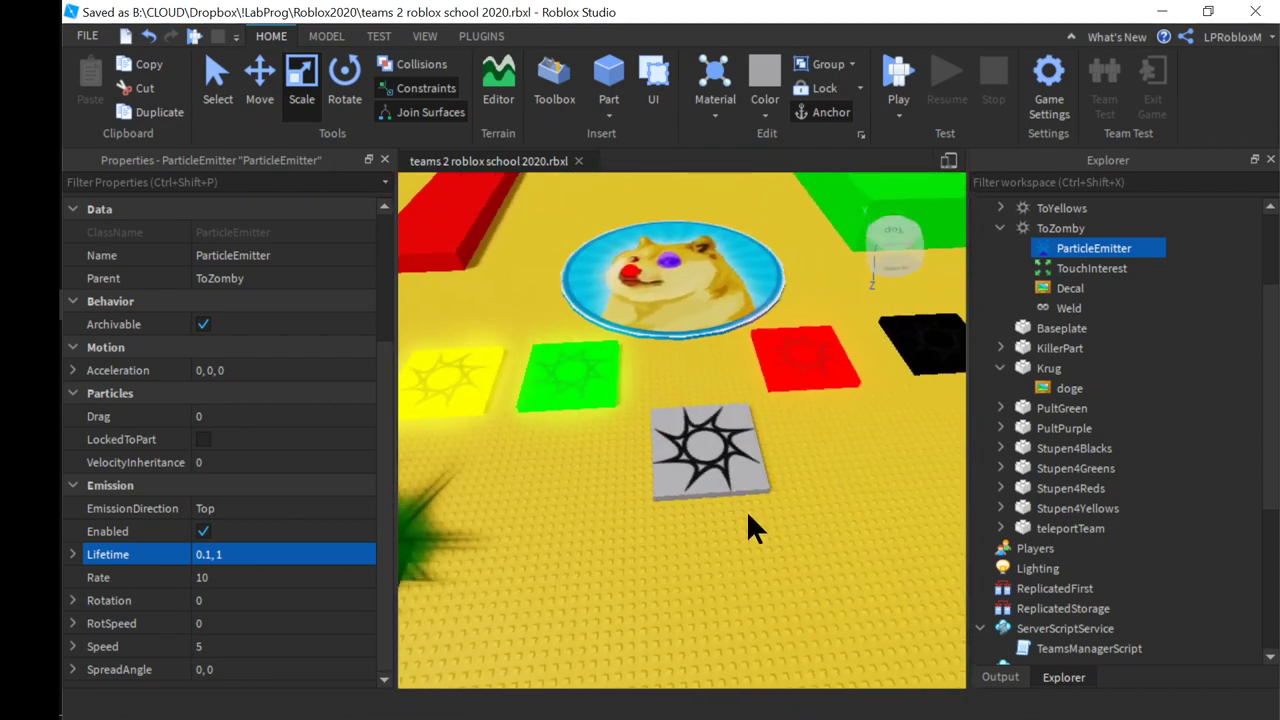
right_drag(746, 511, 745, 517)
scroll(744, 514, down, 2)
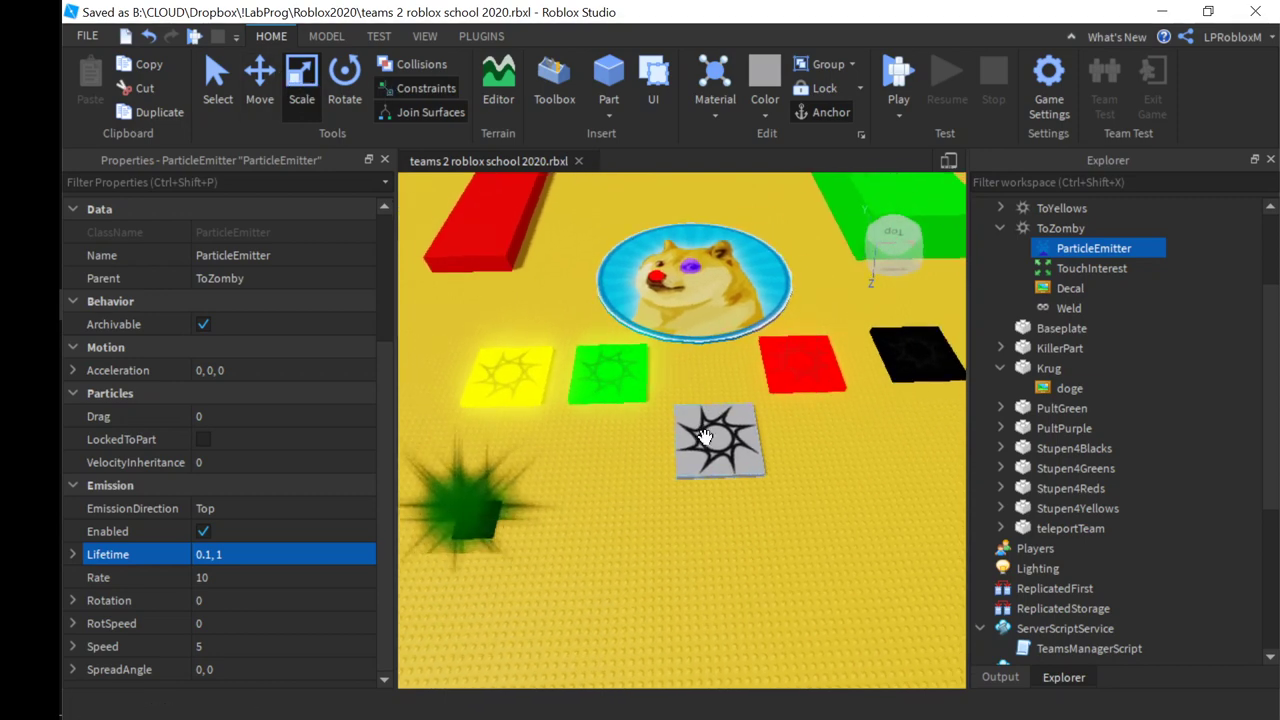
right_drag(706, 437, 708, 437)
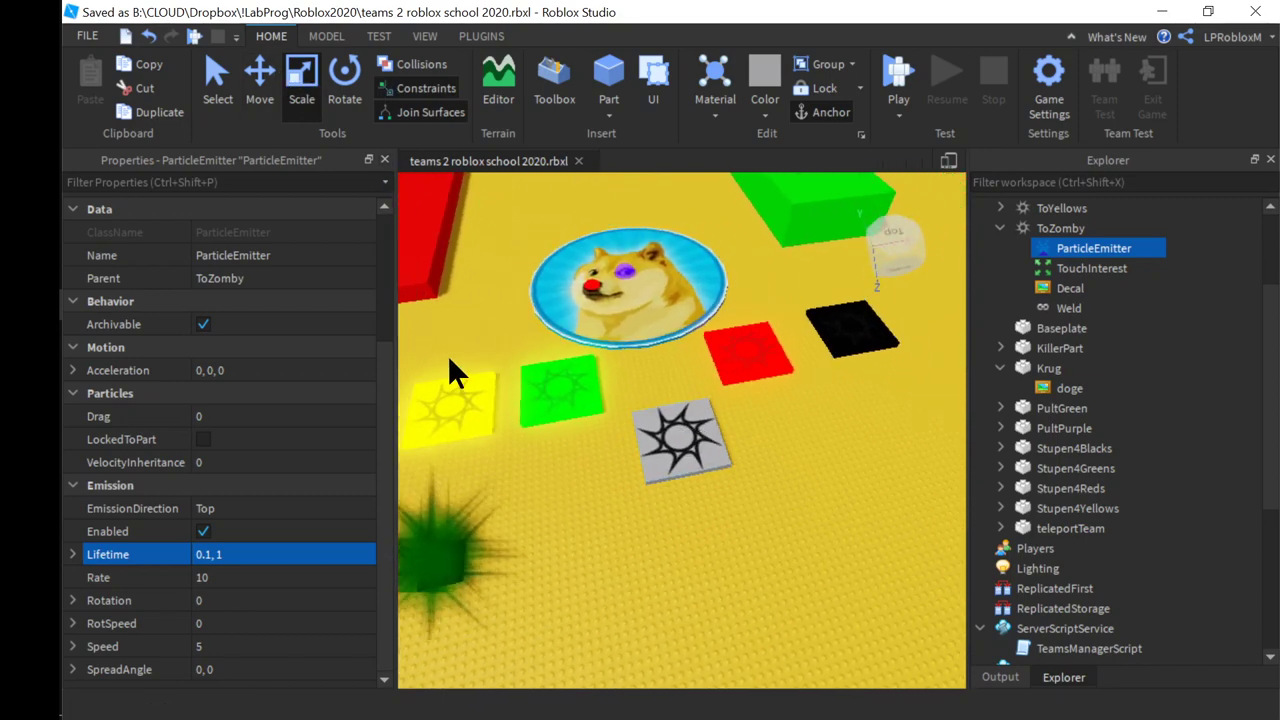
Narrow the Properties pane to enlarge the 3D view, and deselect the particle emitter
drag(395, 350, 312, 350)
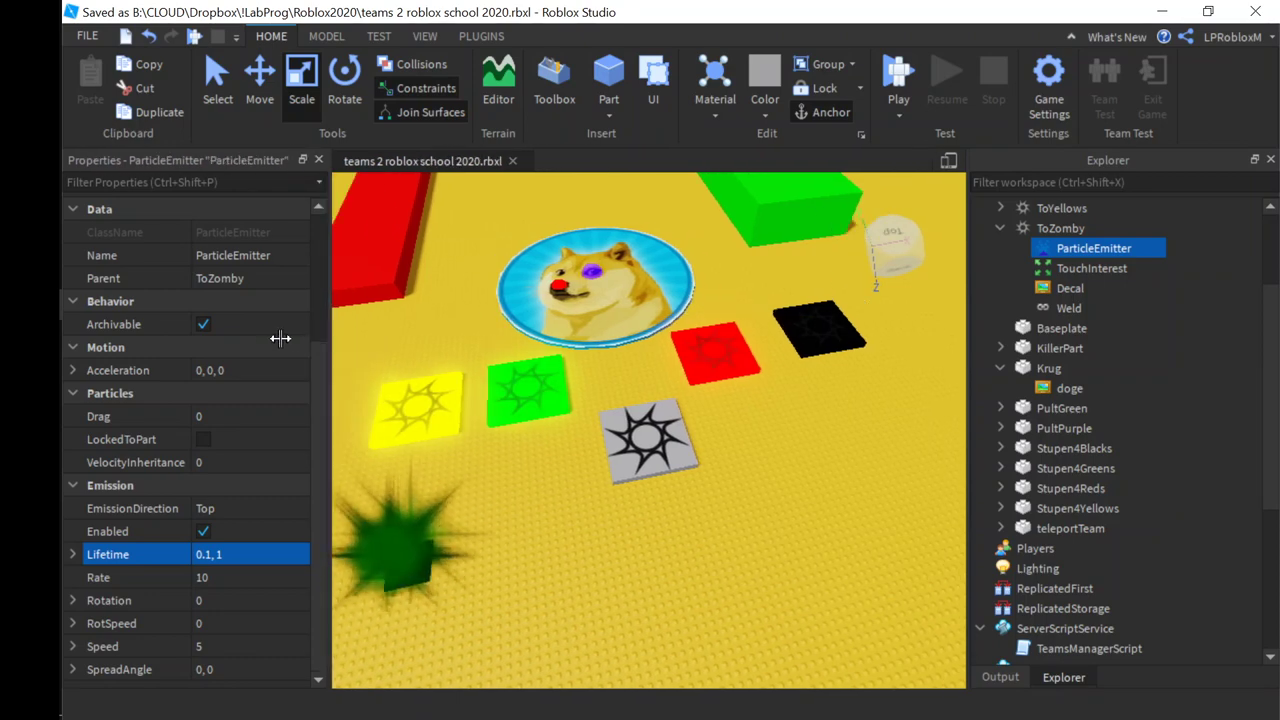
click(967, 425)
right_drag(766, 438, 756, 436)
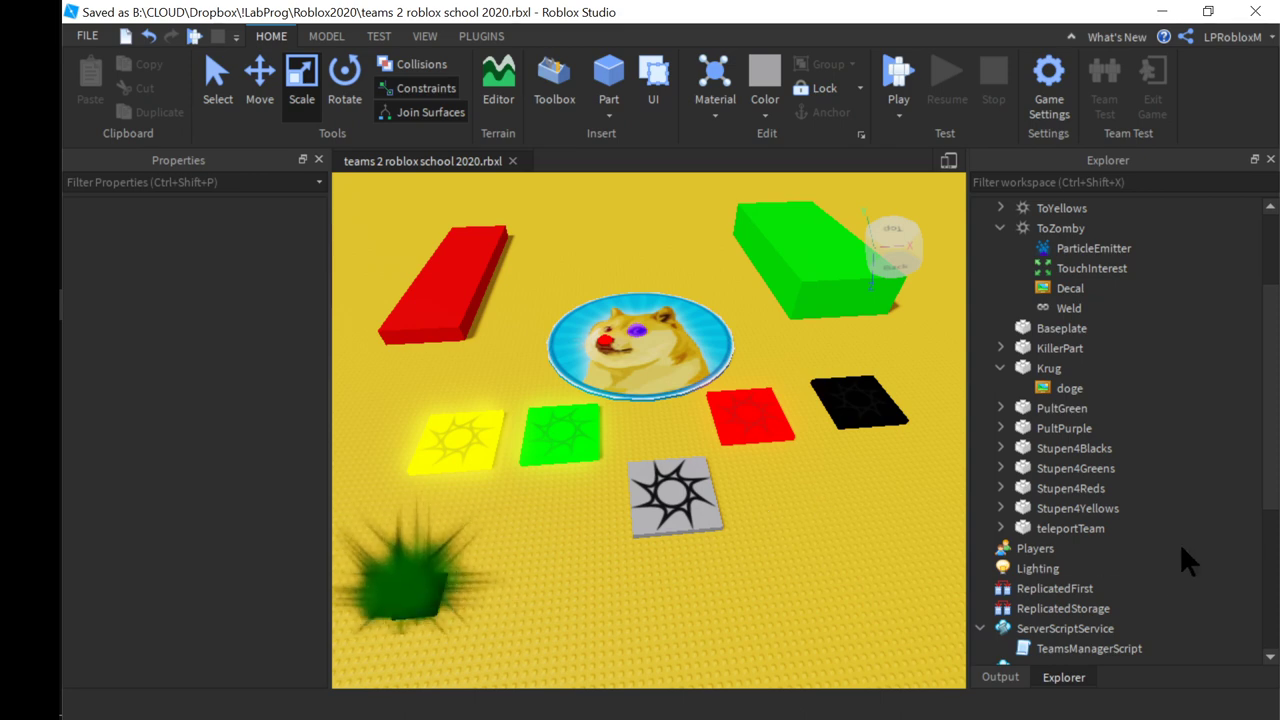
Open TeamsManagerScript from ServerScriptService and skim through its code
scroll(1180, 543, down, 5)
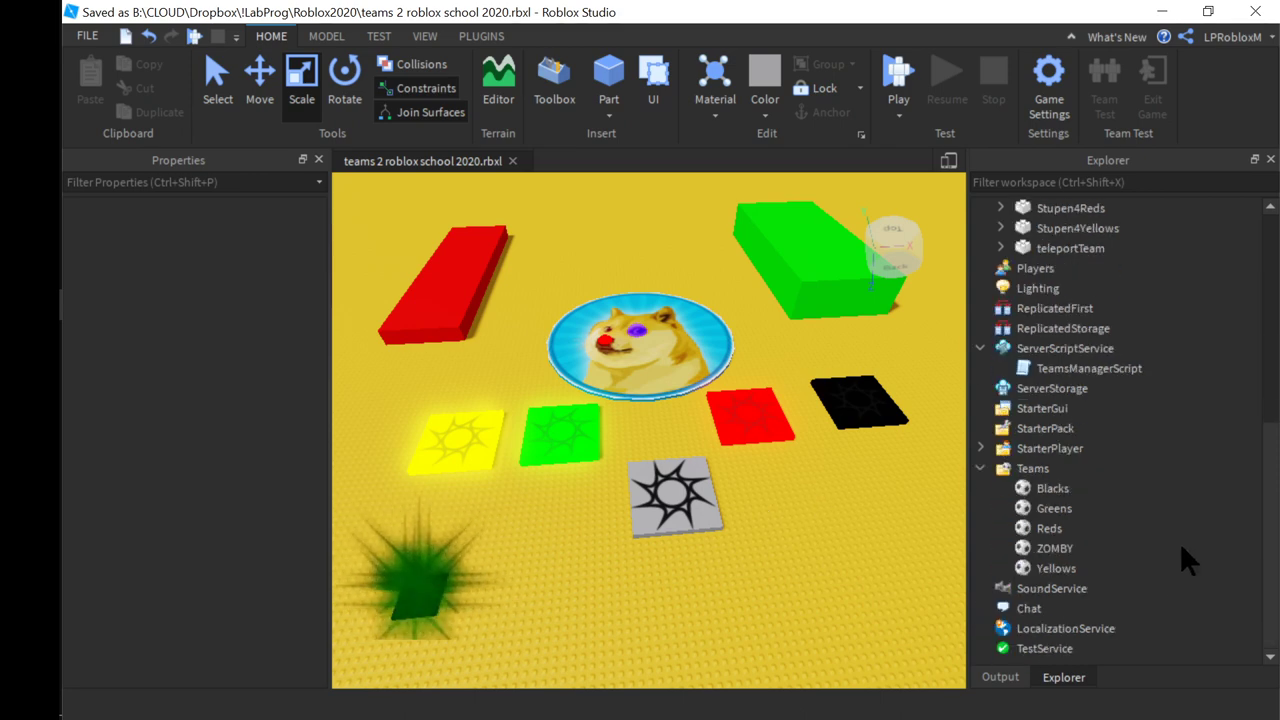
click(1050, 350)
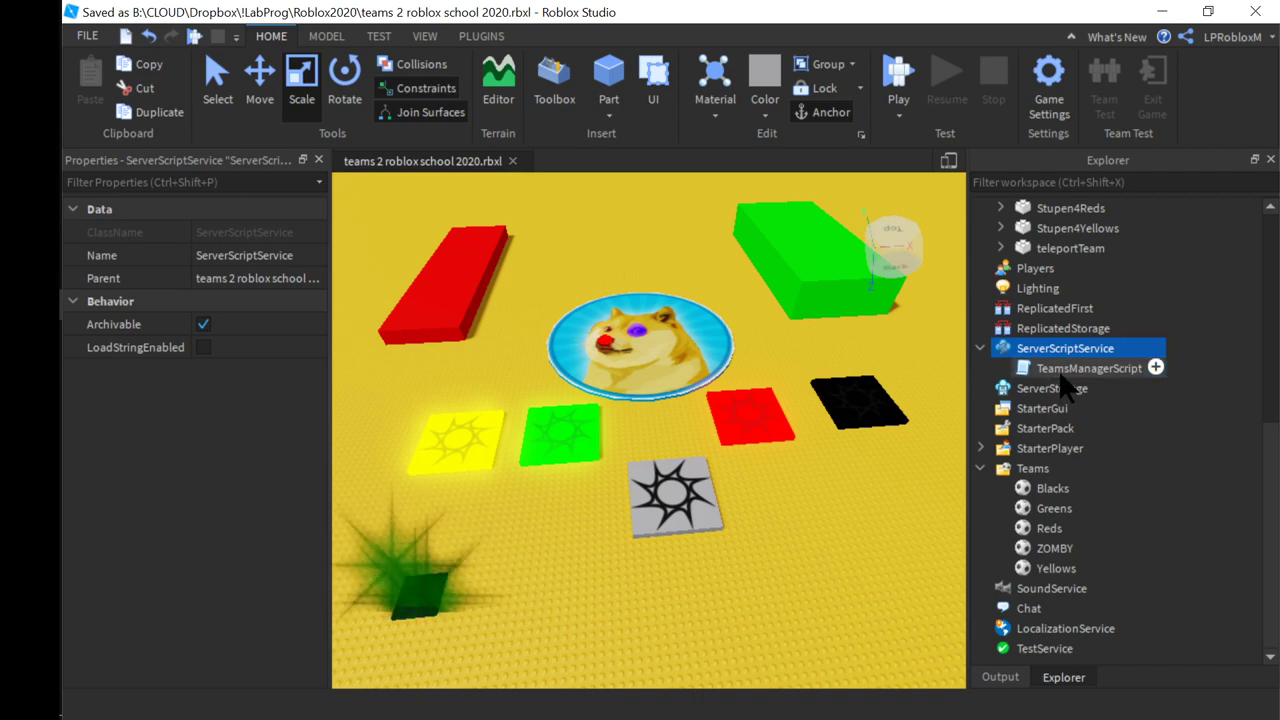
double_click(1145, 370)
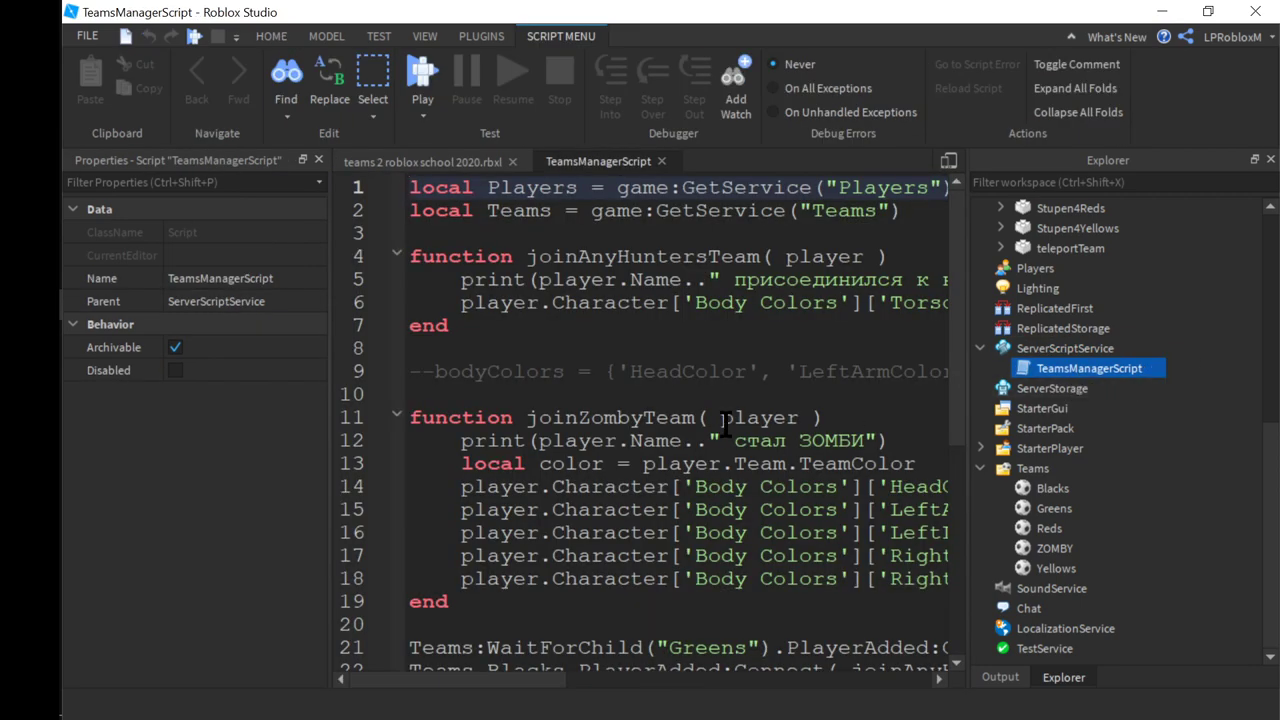
scroll(724, 421, down, 6)
scroll(723, 423, up, 6)
Dock the Properties pane together with the Explorer so the script editor gets the full width
drag(276, 157, 1118, 337)
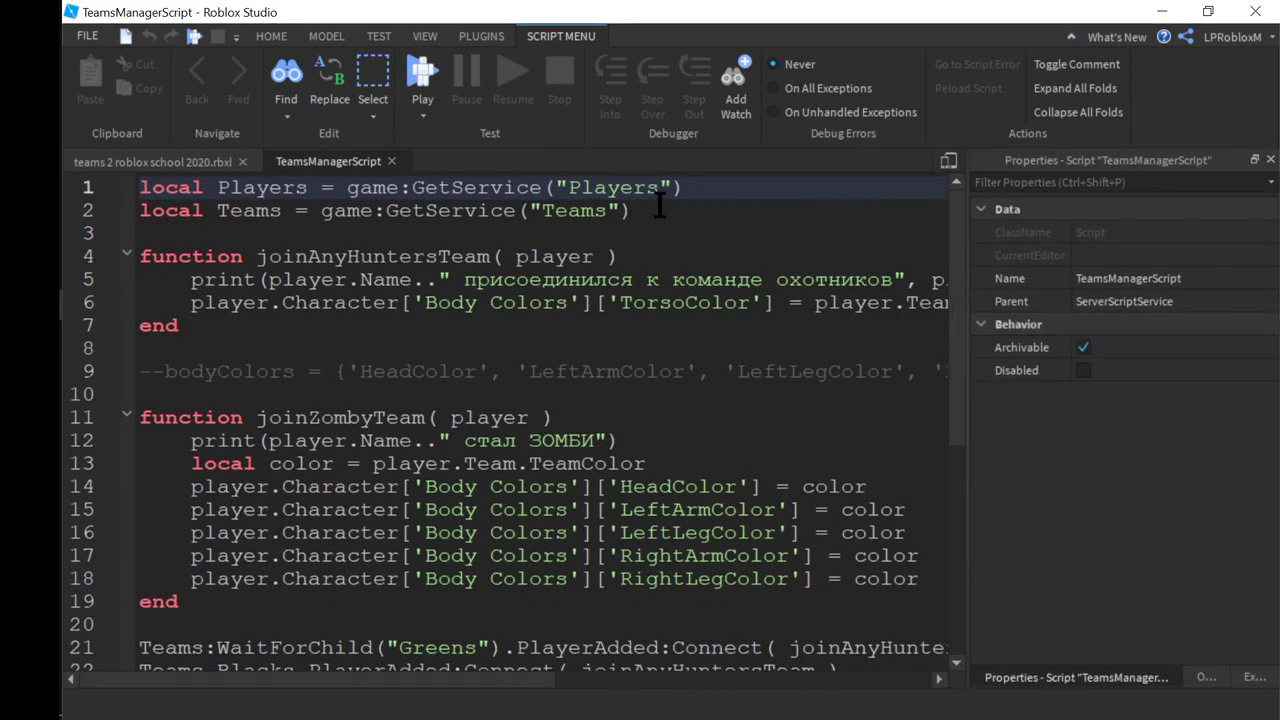
click(281, 258)
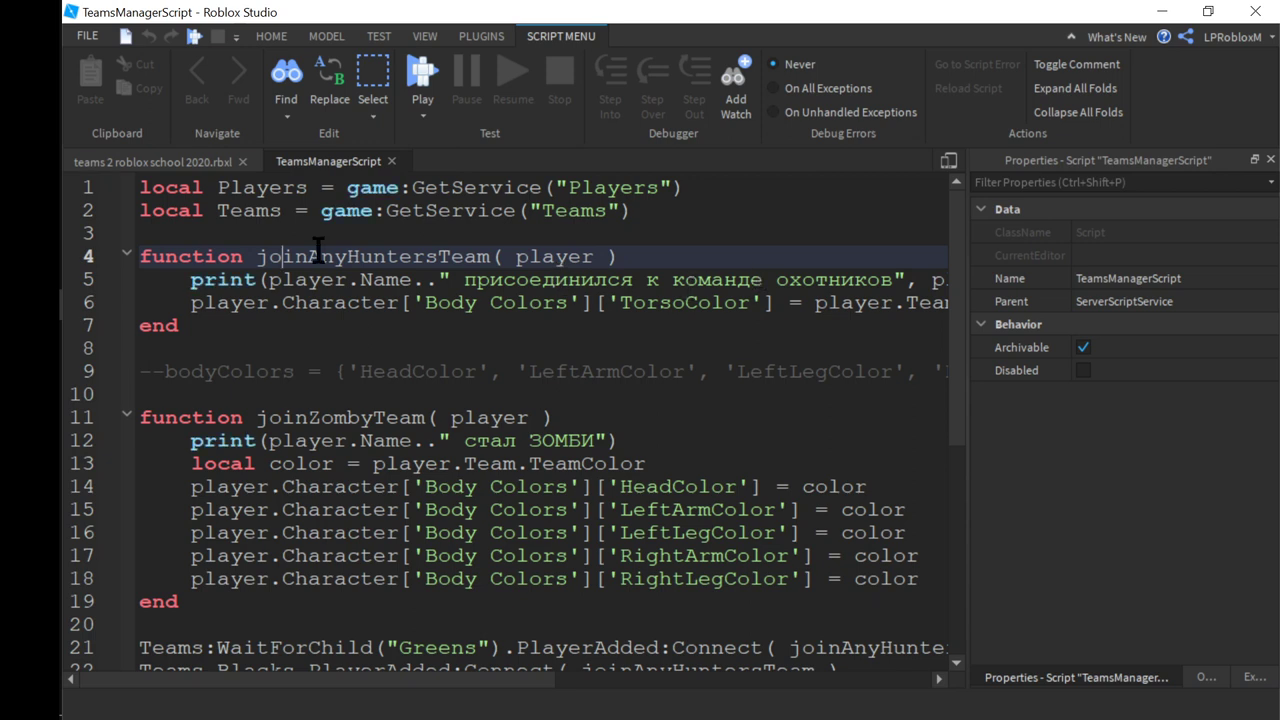
Review the script's Players and Teams service variables against the Teams folder in the Explorer, then the joinAnyHuntersTeam function
drag(241, 186, 262, 212)
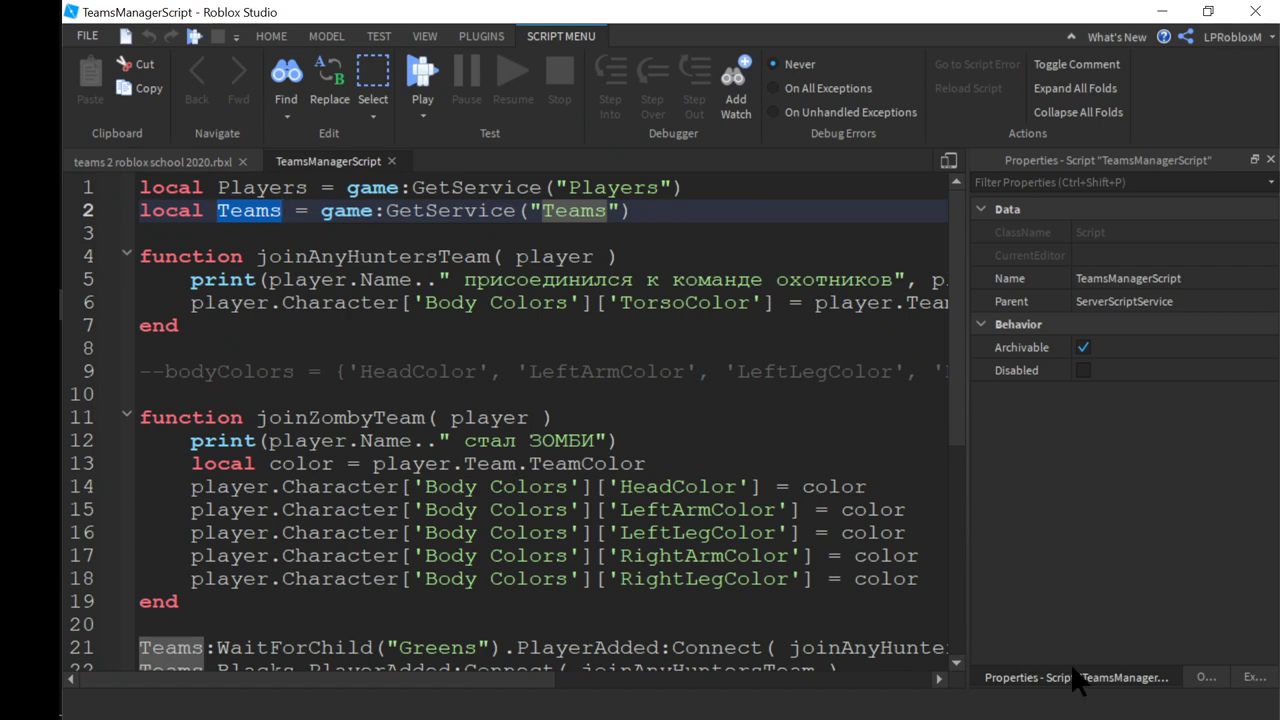
click(1203, 677)
click(1258, 677)
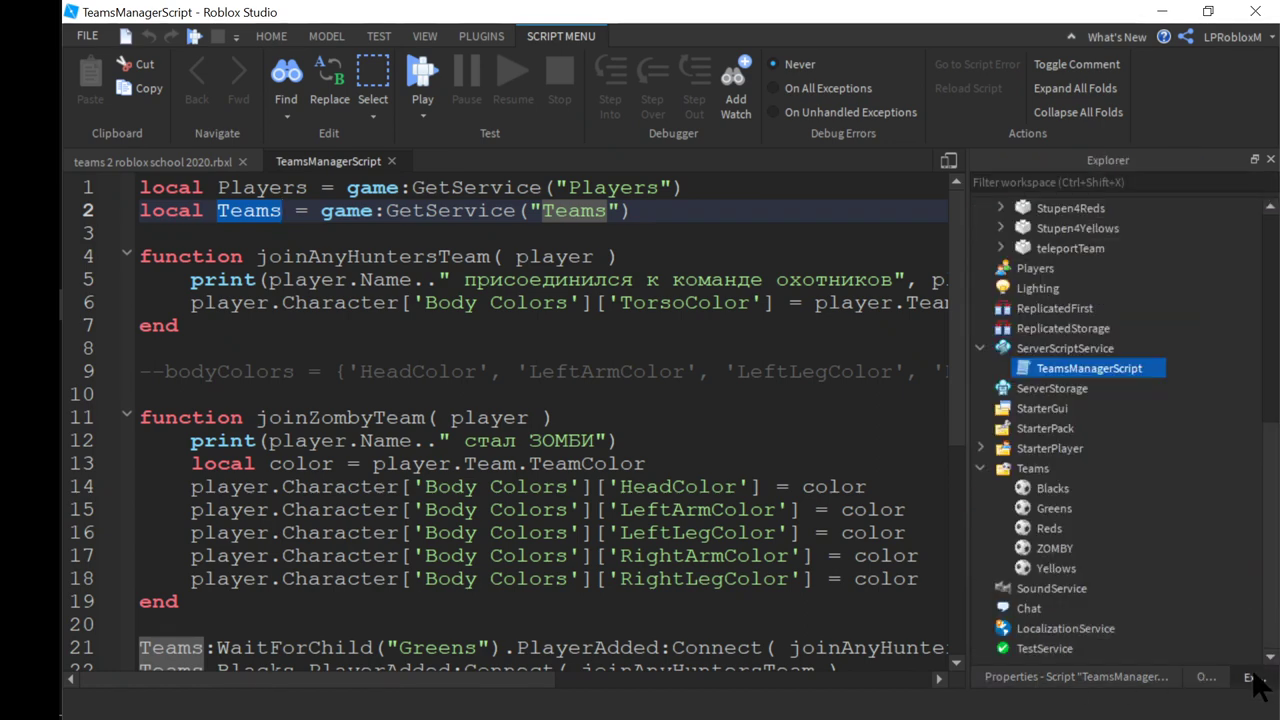
mouse_move(1068, 459)
click(310, 256)
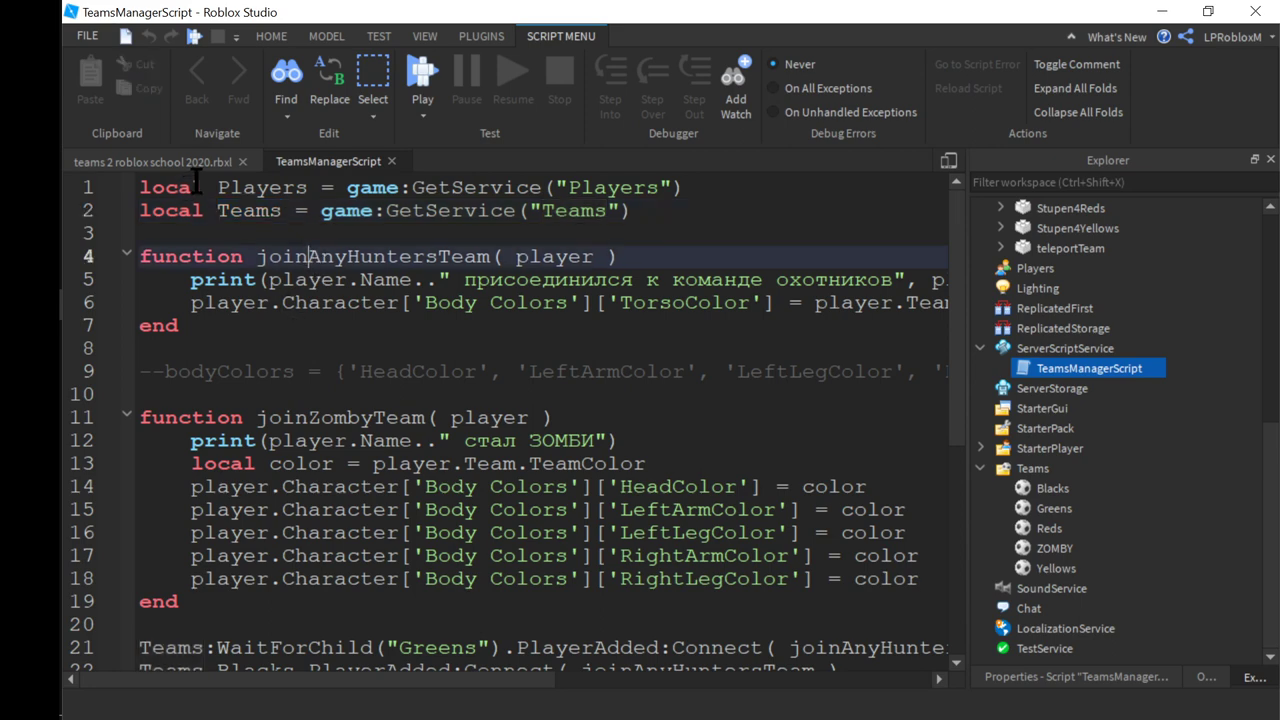
Compare the script's joinAnyHuntersTeam and joinZombyTeam functions with the team spawn pads in the 3D scene
click(171, 163)
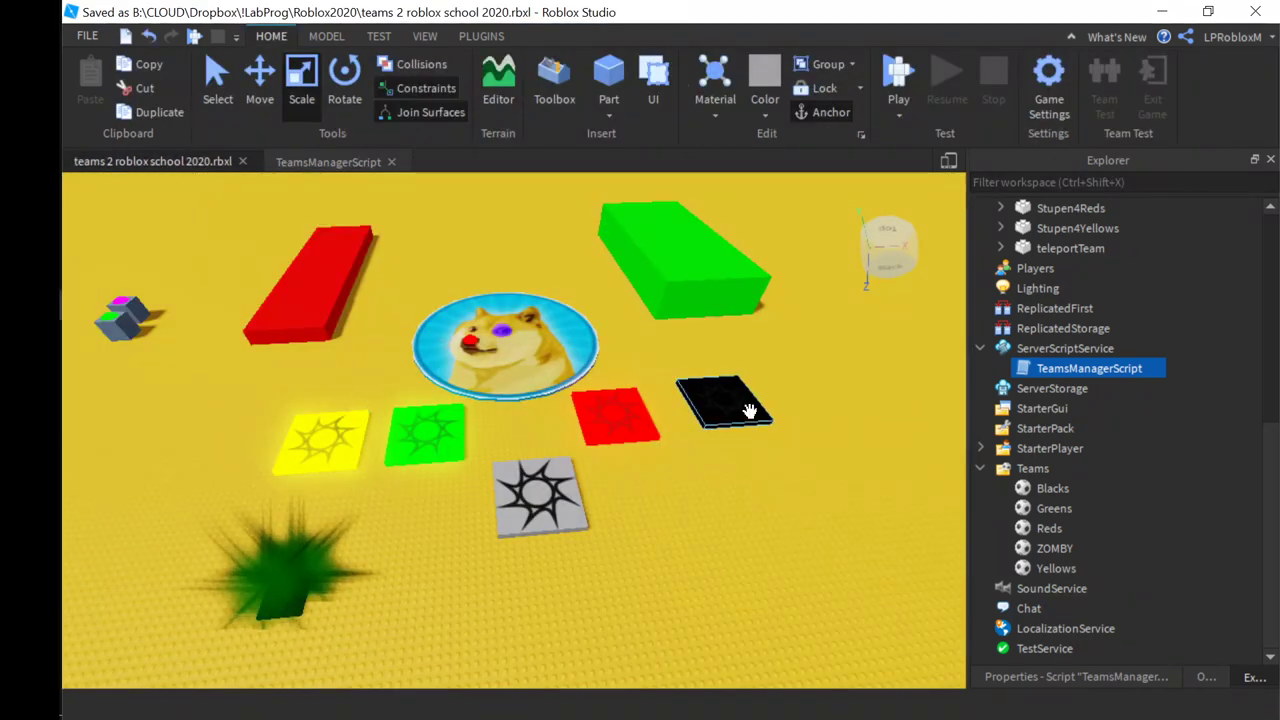
click(328, 162)
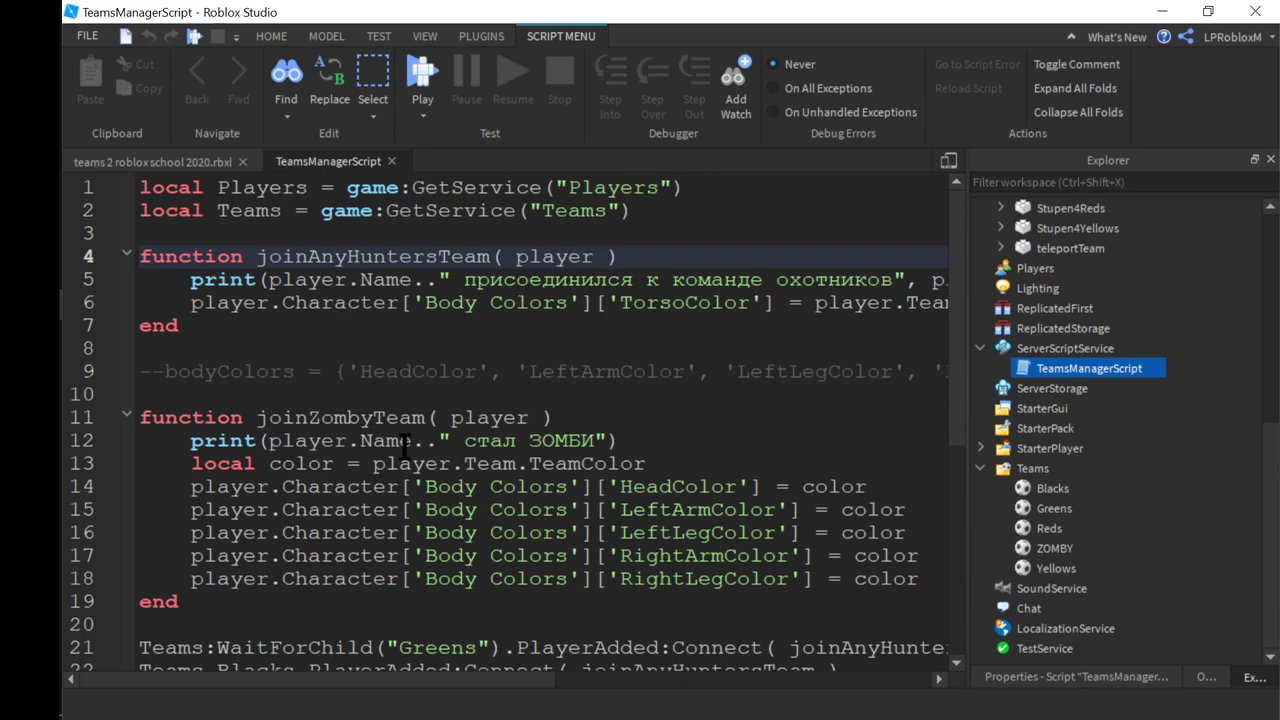
drag(256, 417, 423, 417)
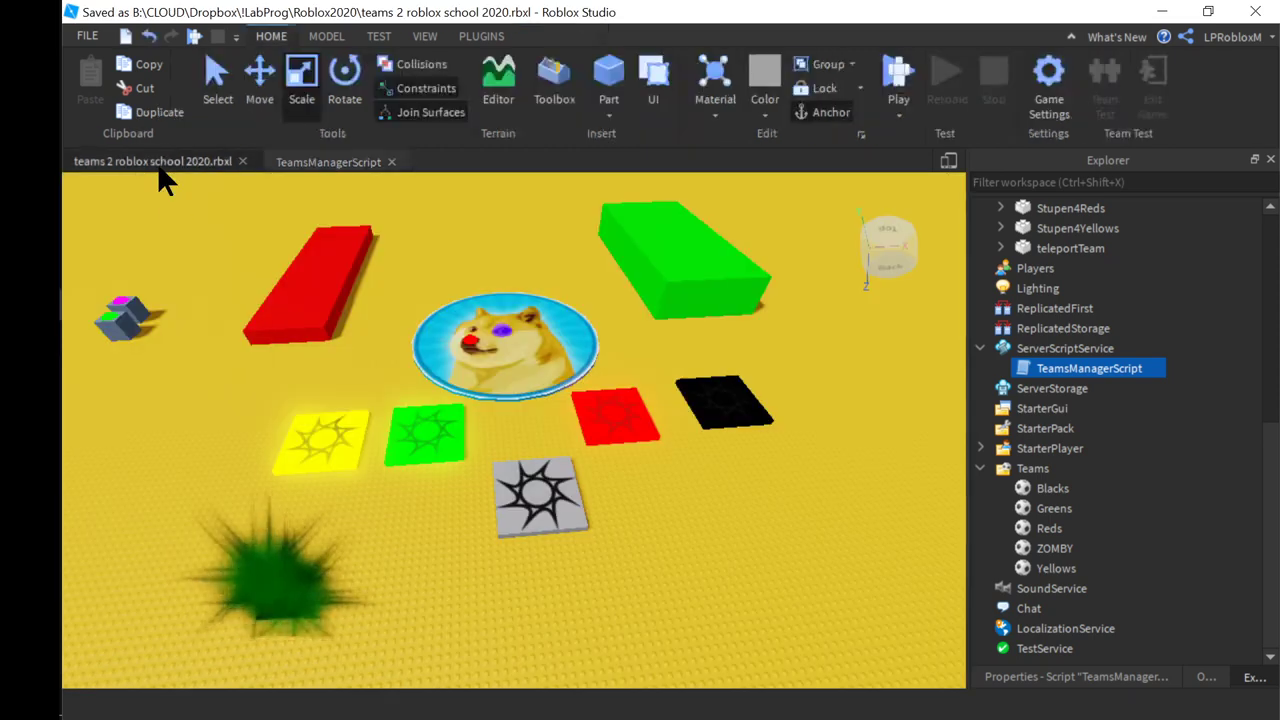
click(155, 162)
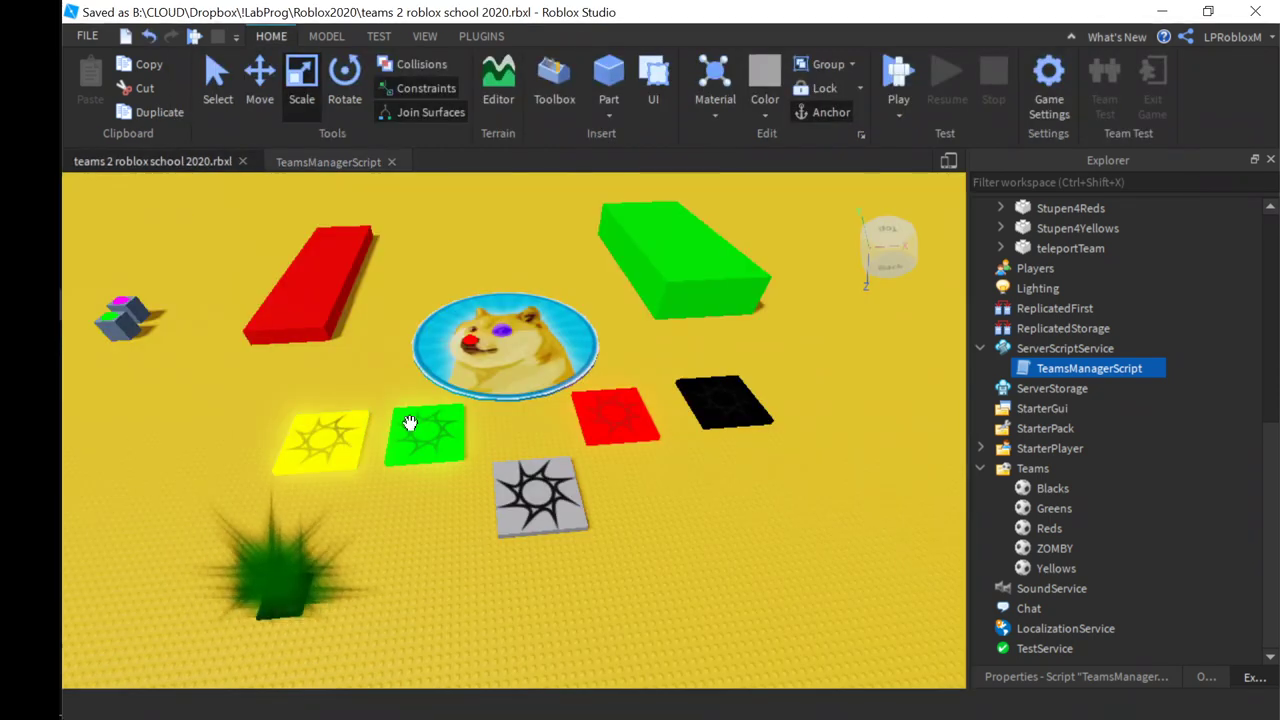